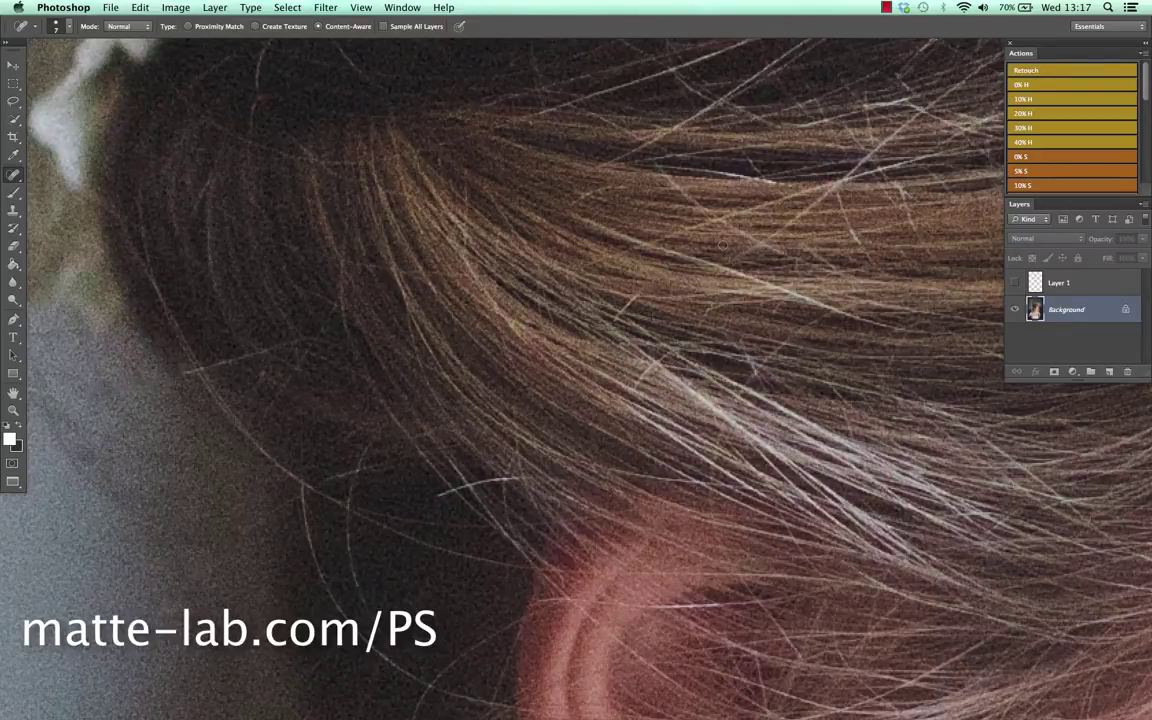
Remove the stray hair strands in the dark area behind the ear with content-aware spot healing on the Background layer
{"action": "key", "text": "super+minus"}
{"action": "left_click_drag", "start_coordinate": [722, 246], "coordinate": [588, 336]}
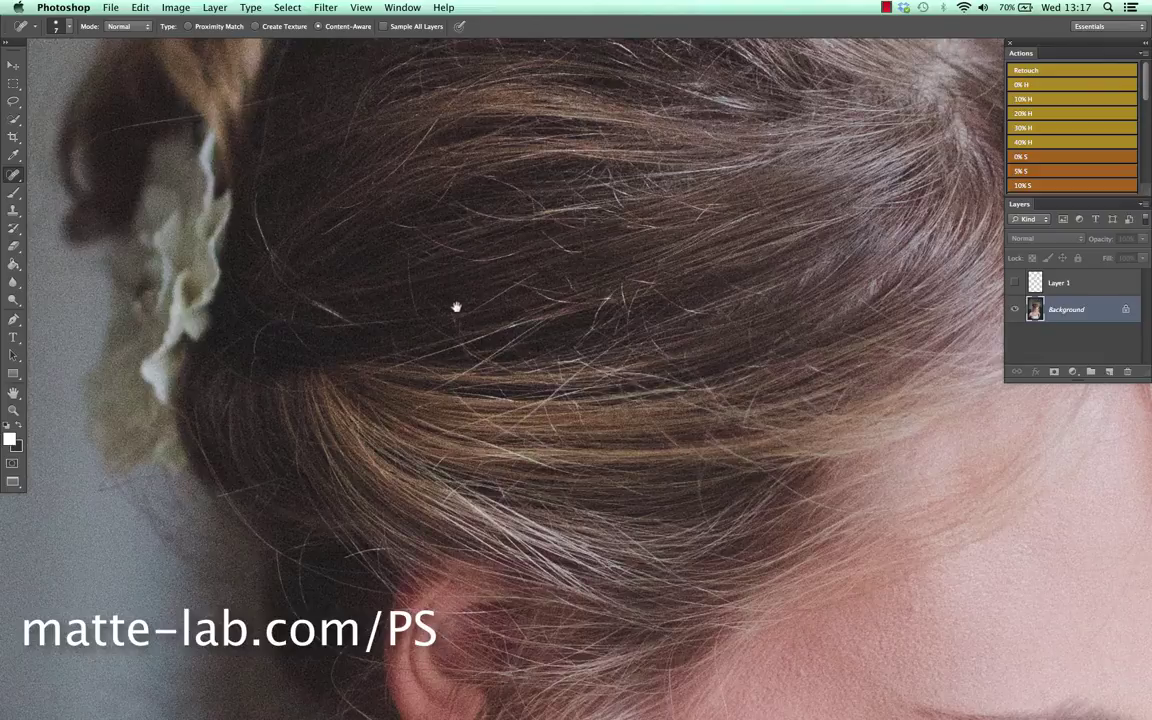
{"action": "left_click_drag", "start_coordinate": [456, 307], "coordinate": [521, 232]}
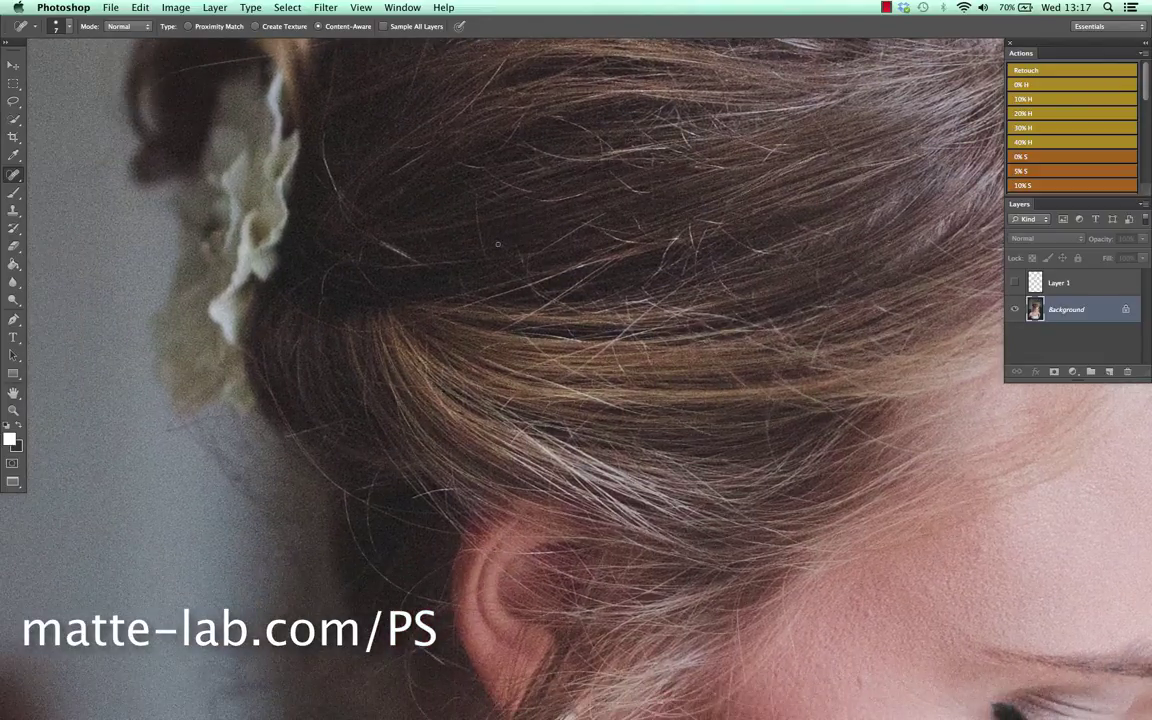
{"action": "left_click_drag", "start_coordinate": [404, 399], "coordinate": [485, 297]}
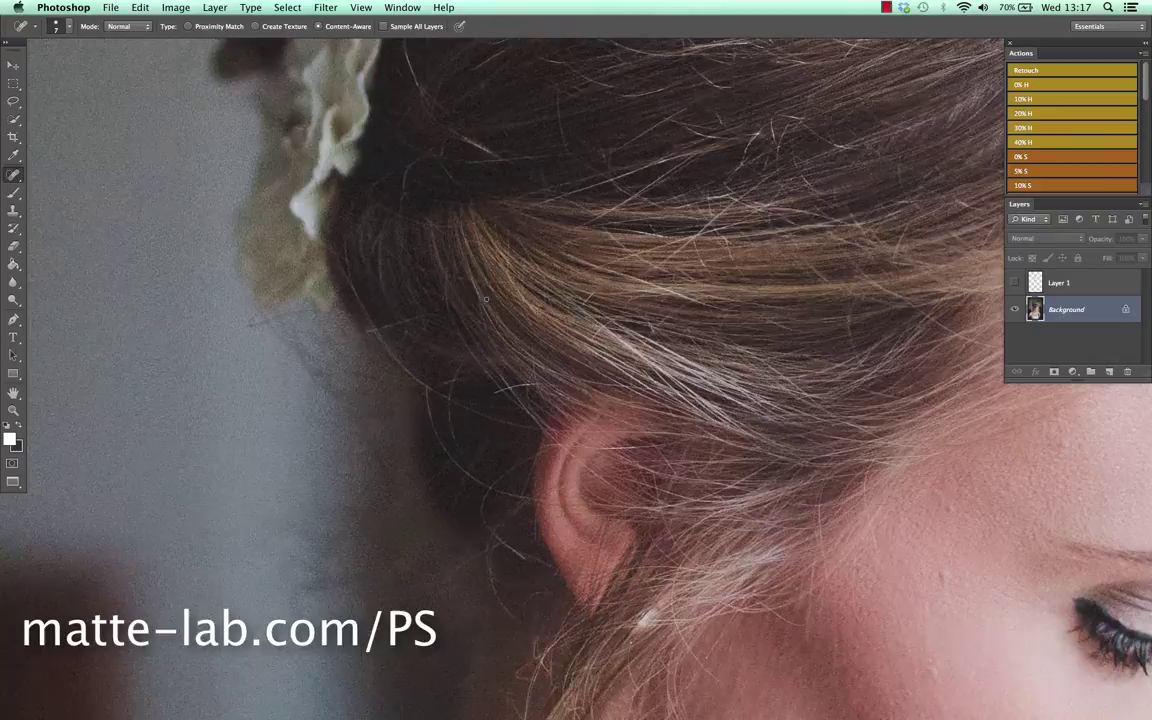
{"action": "key", "text": "super+minus"}
{"action": "mouse_move", "coordinate": [396, 406]}
{"action": "left_mouse_down"}
{"action": "mouse_move", "coordinate": [478, 271]}
{"action": "mouse_move", "coordinate": [511, 240]}
{"action": "left_mouse_up"}
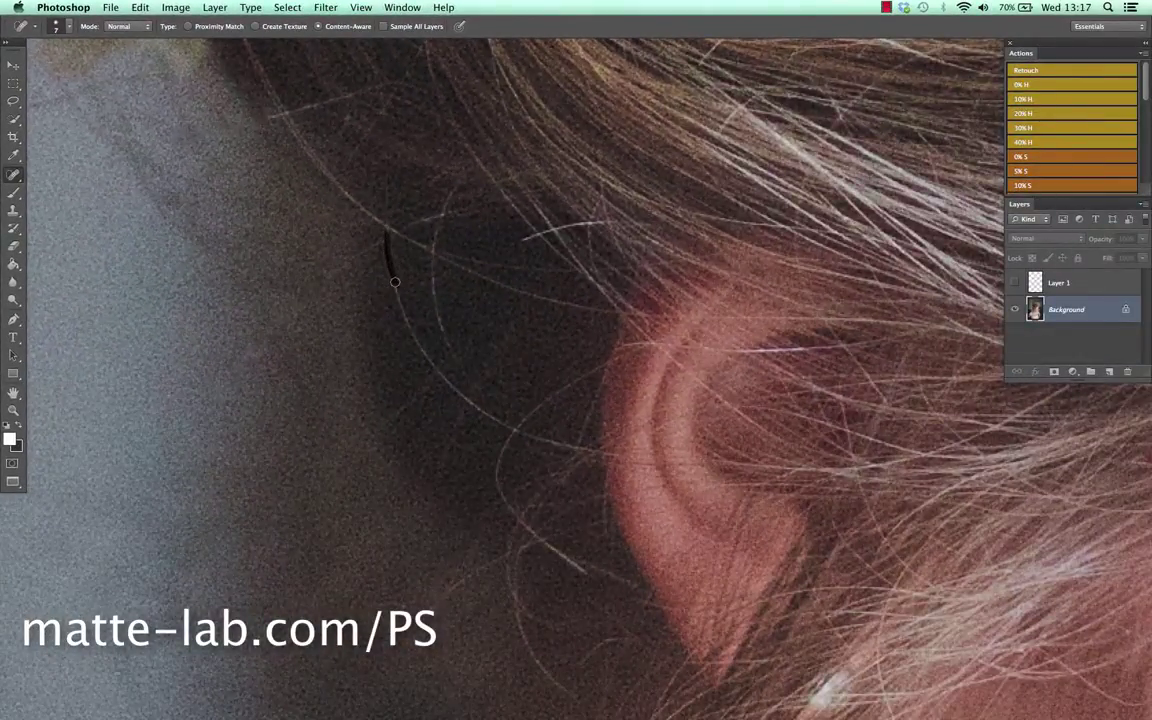
{"action": "left_click_drag", "start_coordinate": [395, 282], "coordinate": [441, 381]}
{"action": "mouse_move", "coordinate": [392, 324]}
{"action": "left_mouse_down"}
{"action": "mouse_move", "coordinate": [459, 388]}
{"action": "mouse_move", "coordinate": [433, 266]}
{"action": "mouse_move", "coordinate": [459, 177]}
{"action": "left_mouse_up"}
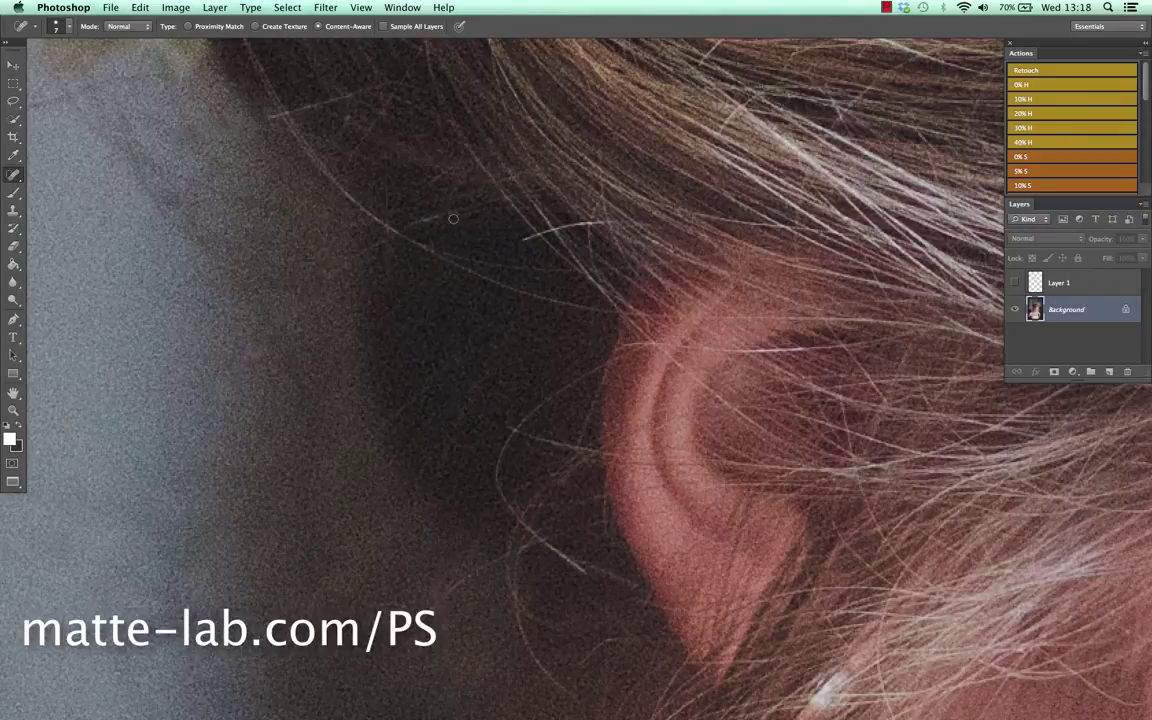
Try to remove the stray hairs crossing the golden strands above the ear with content-aware spot healing
{"action": "left_click_drag", "start_coordinate": [550, 218], "coordinate": [221, 363]}
{"action": "left_click_drag", "start_coordinate": [656, 198], "coordinate": [455, 327]}
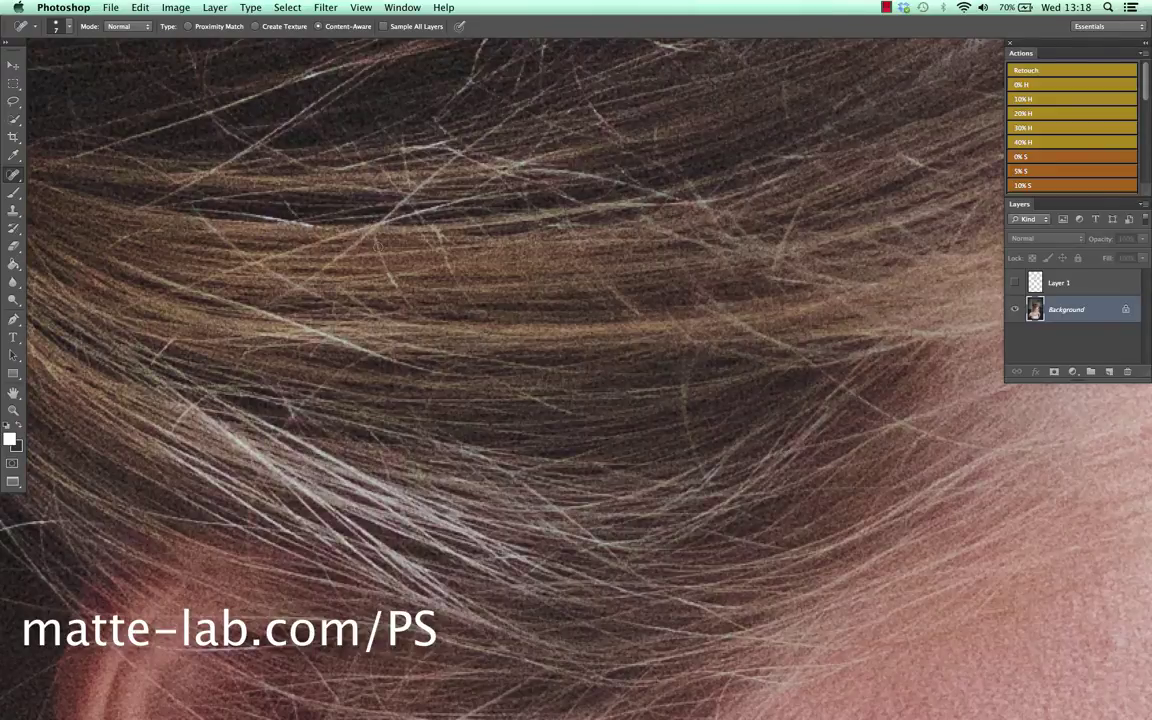
{"action": "left_click_drag", "start_coordinate": [376, 240], "coordinate": [392, 292]}
{"action": "left_click_drag", "start_coordinate": [437, 229], "coordinate": [453, 276]}
{"action": "left_click_drag", "start_coordinate": [305, 236], "coordinate": [372, 178]}
{"action": "left_click_drag", "start_coordinate": [302, 212], "coordinate": [400, 180]}
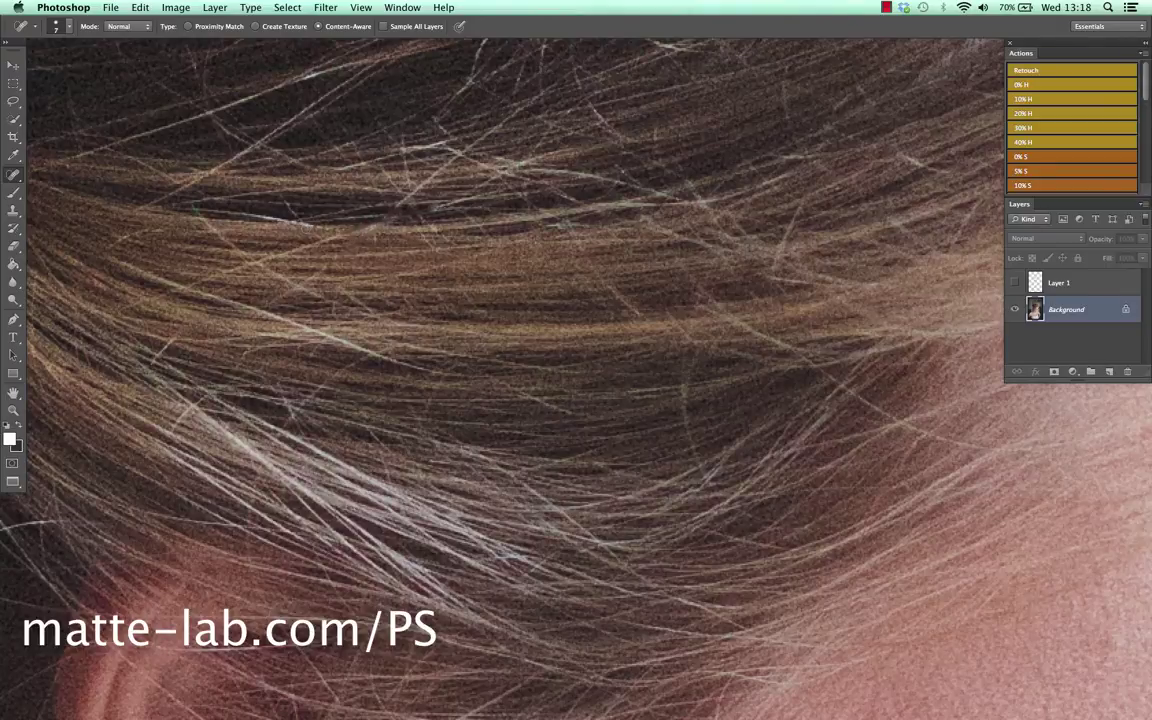
{"action": "left_click_drag", "start_coordinate": [285, 206], "coordinate": [228, 193]}
{"action": "left_click_drag", "start_coordinate": [286, 220], "coordinate": [260, 213]}
{"action": "mouse_move", "coordinate": [285, 142]}
{"action": "left_mouse_down"}
{"action": "mouse_move", "coordinate": [385, 102]}
{"action": "mouse_move", "coordinate": [410, 191]}
{"action": "mouse_move", "coordinate": [412, 138]}
{"action": "left_mouse_up"}
{"action": "left_click_drag", "start_coordinate": [651, 225], "coordinate": [516, 311]}
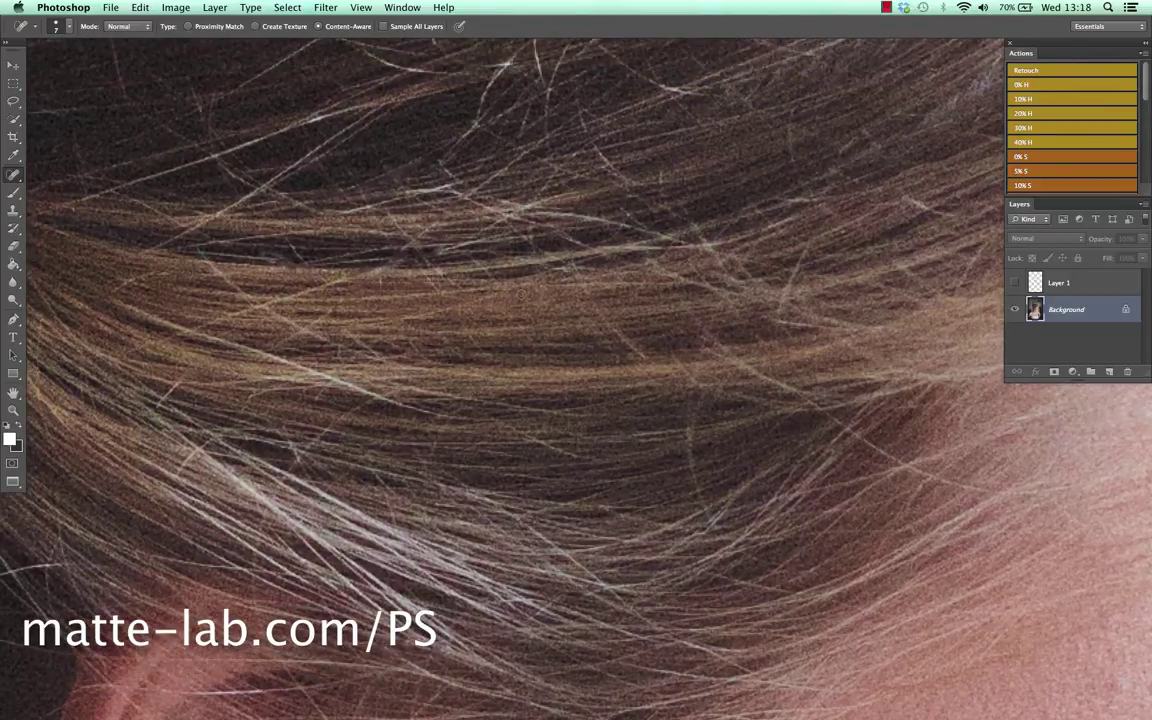
Undo the spot healing strokes made on the golden strands above the ear
{"action": "key", "text": "alt+super+z"}
{"action": "key", "text": "alt+super+z"}
{"action": "key", "text": "alt+super+z"}
{"action": "key", "text": "alt+super+z"}
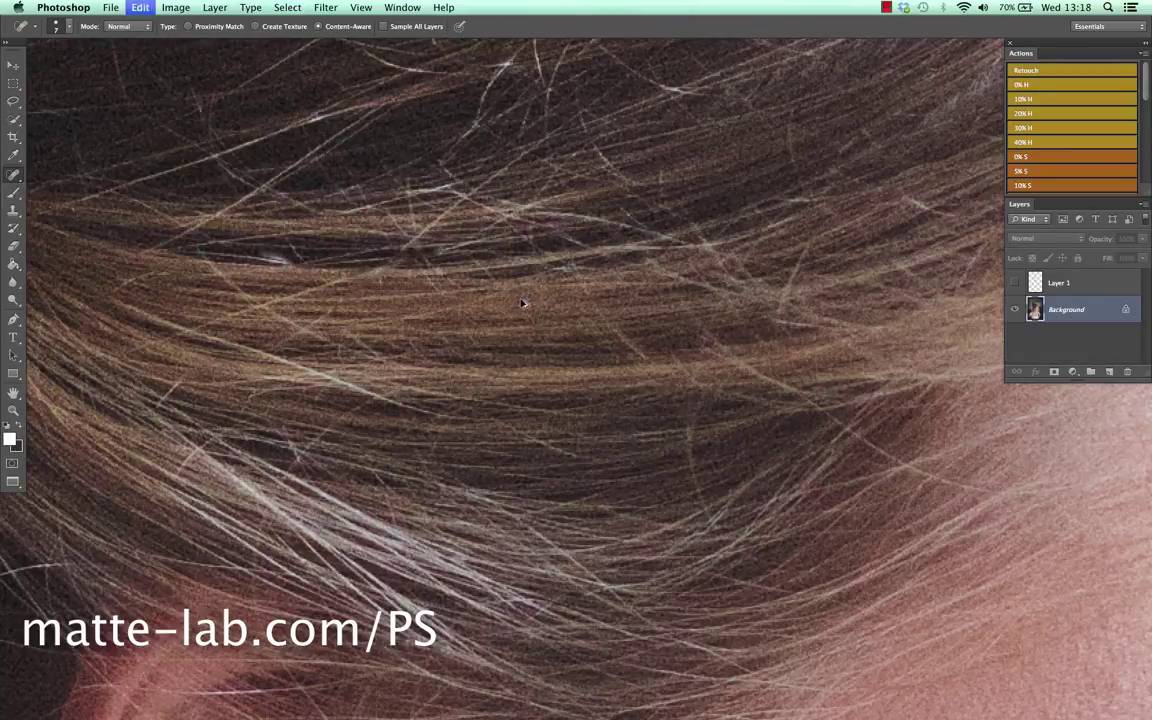
{"action": "key", "text": "super+alt+z"}
{"action": "key", "text": "super+alt+z"}
{"action": "key", "text": "super+alt+z"}
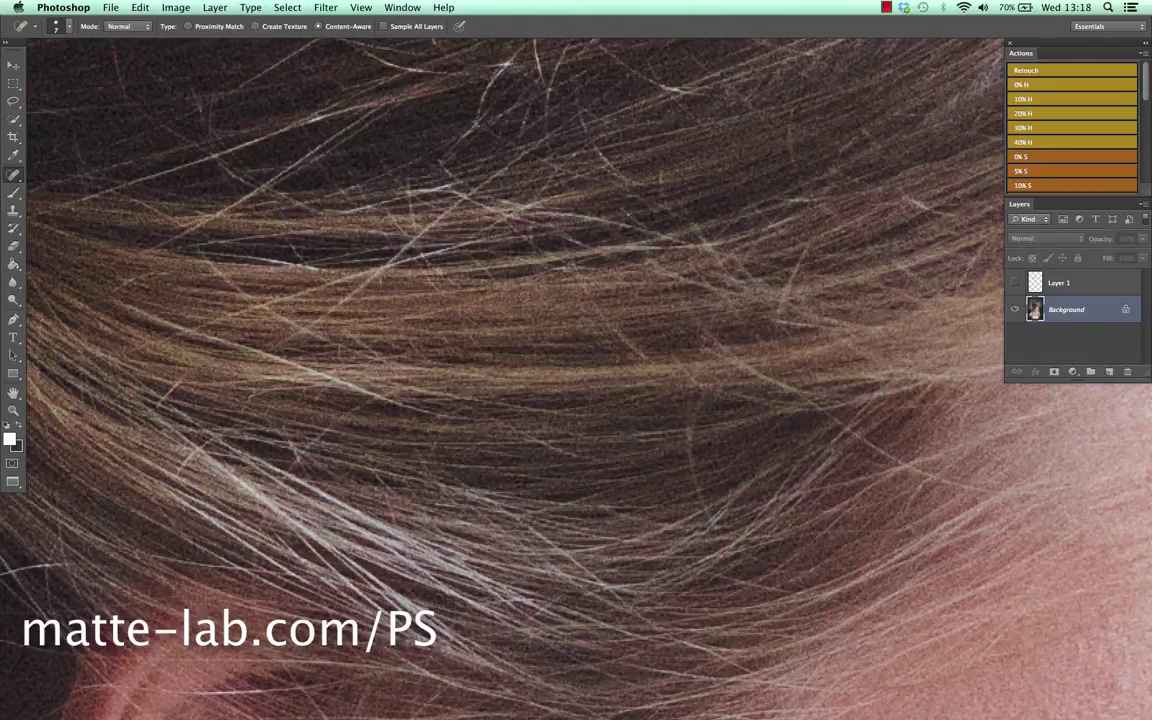
Add a new empty layer directly above Background with its blending mode set to Darken
{"action": "left_click_drag", "start_coordinate": [470, 298], "coordinate": [562, 385]}
{"action": "key", "text": "super+minus"}
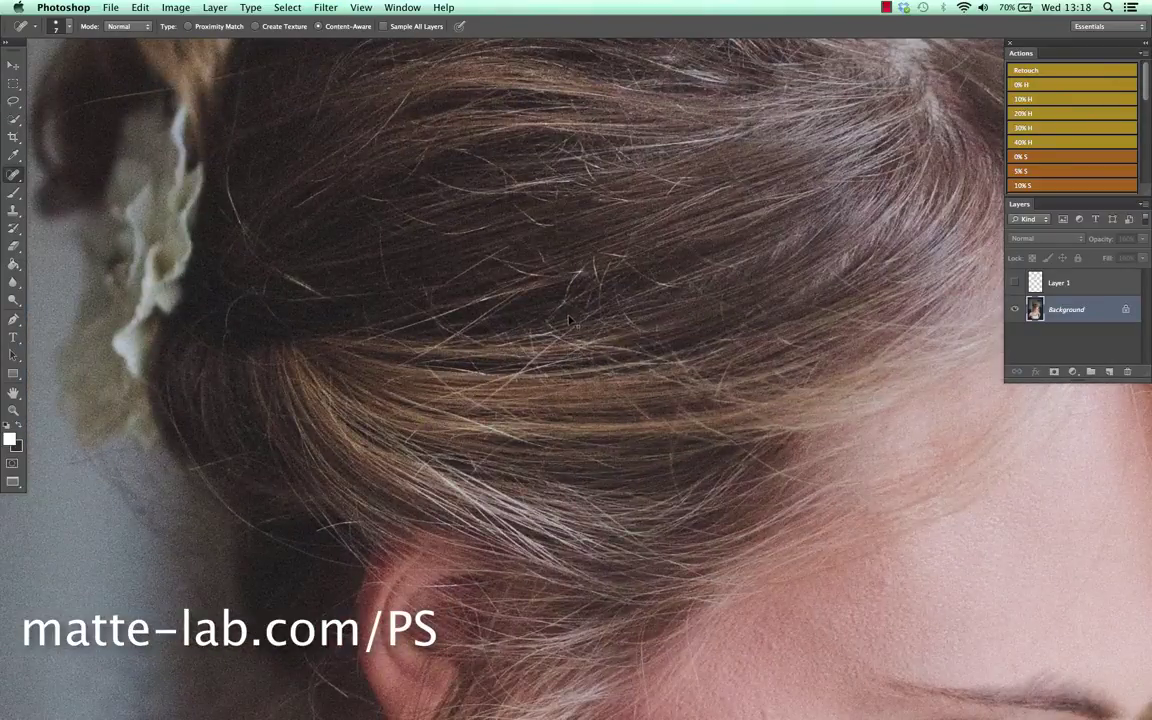
{"action": "key", "text": "super+plus"}
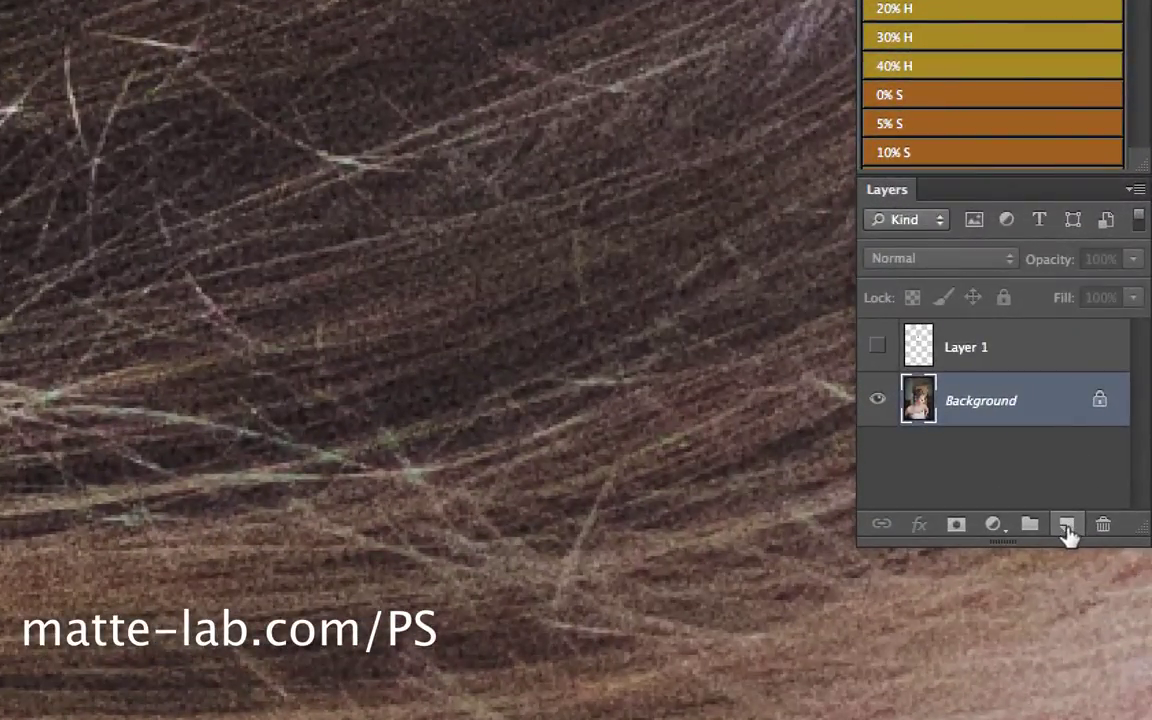
{"action": "left_click", "coordinate": [1067, 530]}
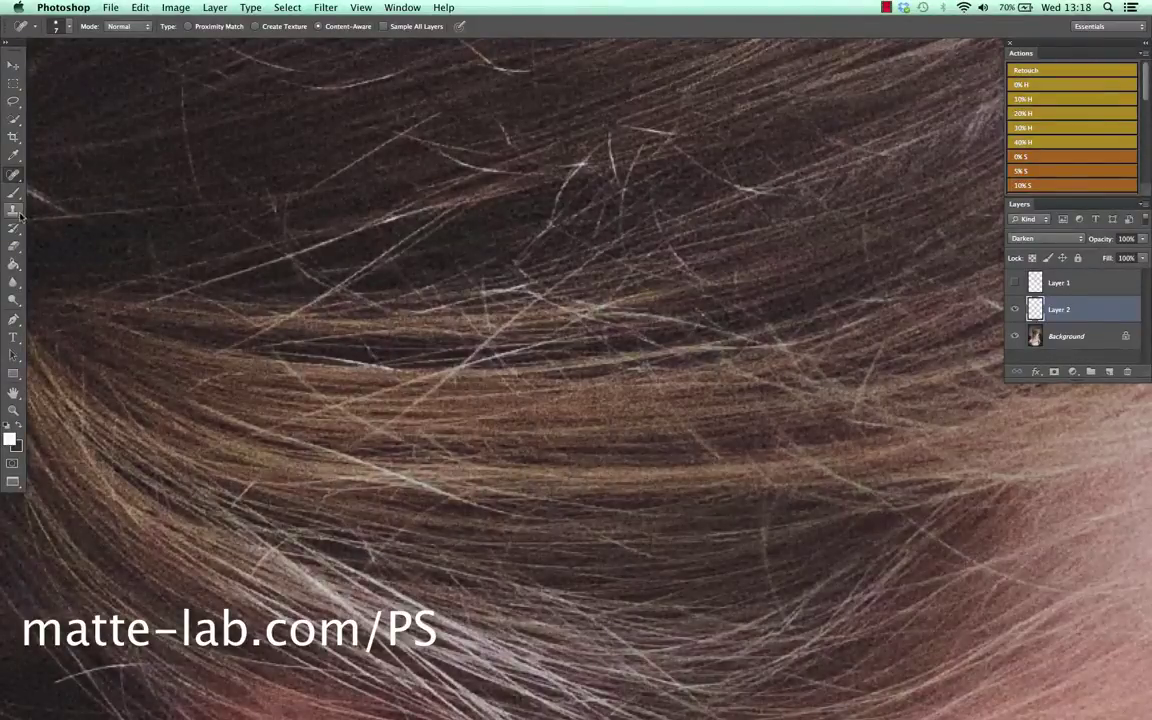
Choose the Clone Stamp tool with Darken mode and sampling from All Layers
{"action": "left_click", "coordinate": [17, 211]}
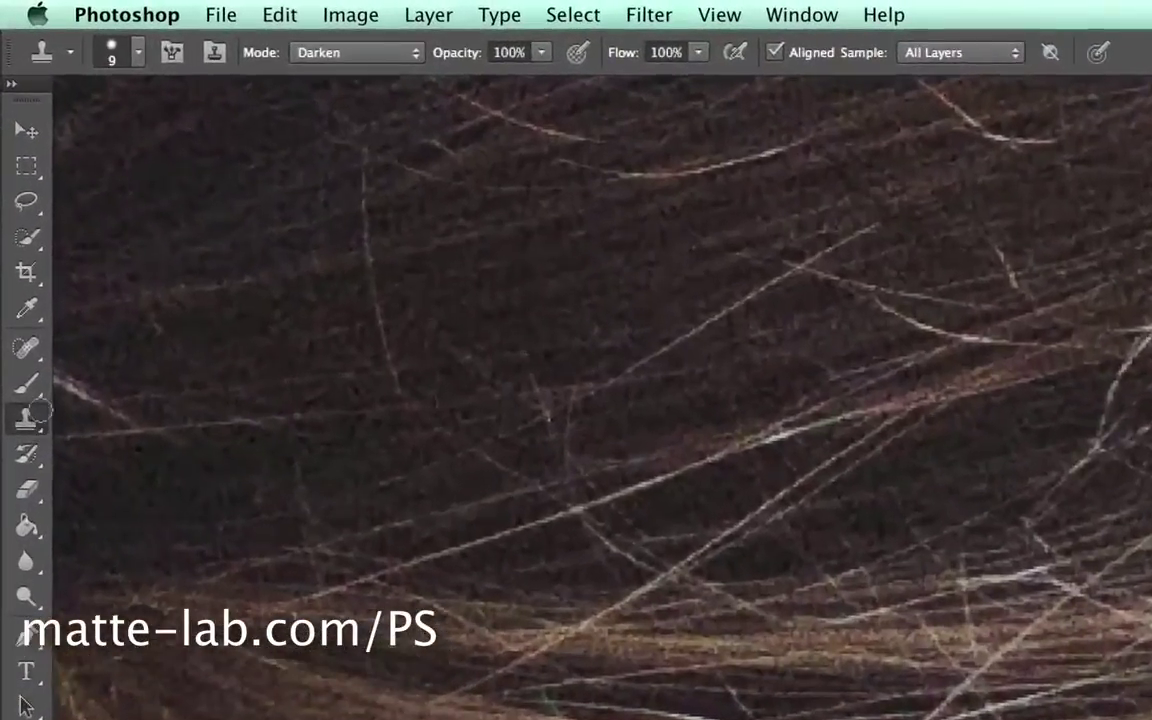
{"action": "left_click", "coordinate": [185, 26]}
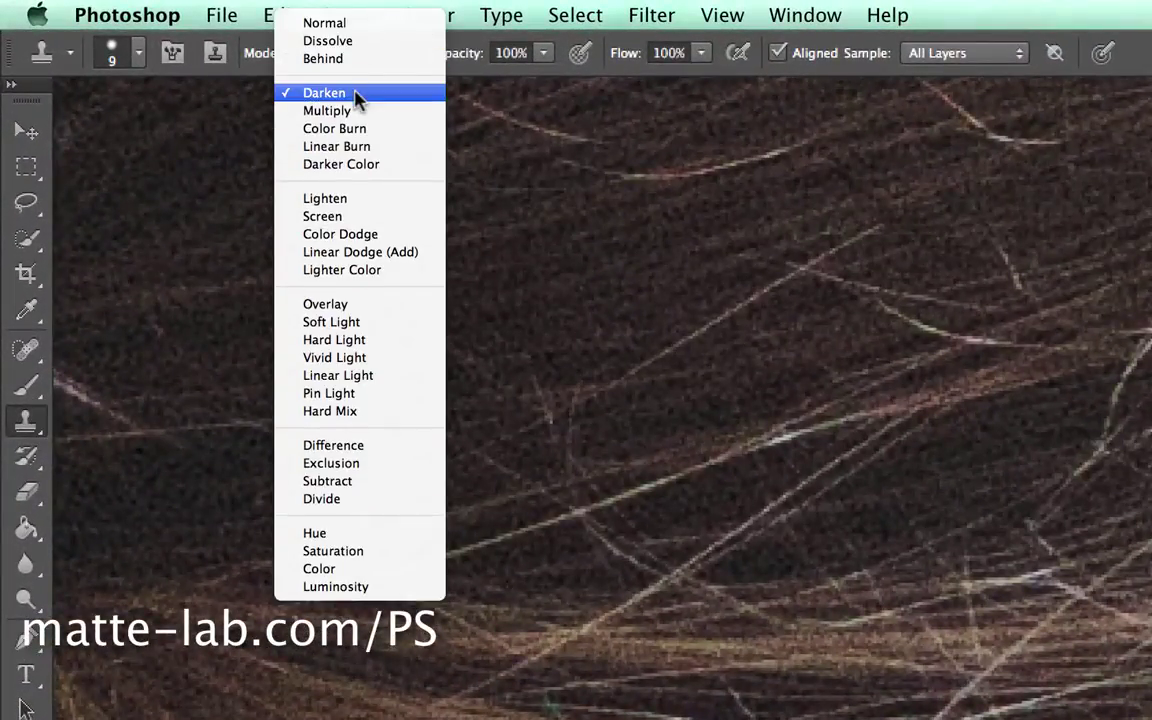
{"action": "left_click", "coordinate": [380, 72]}
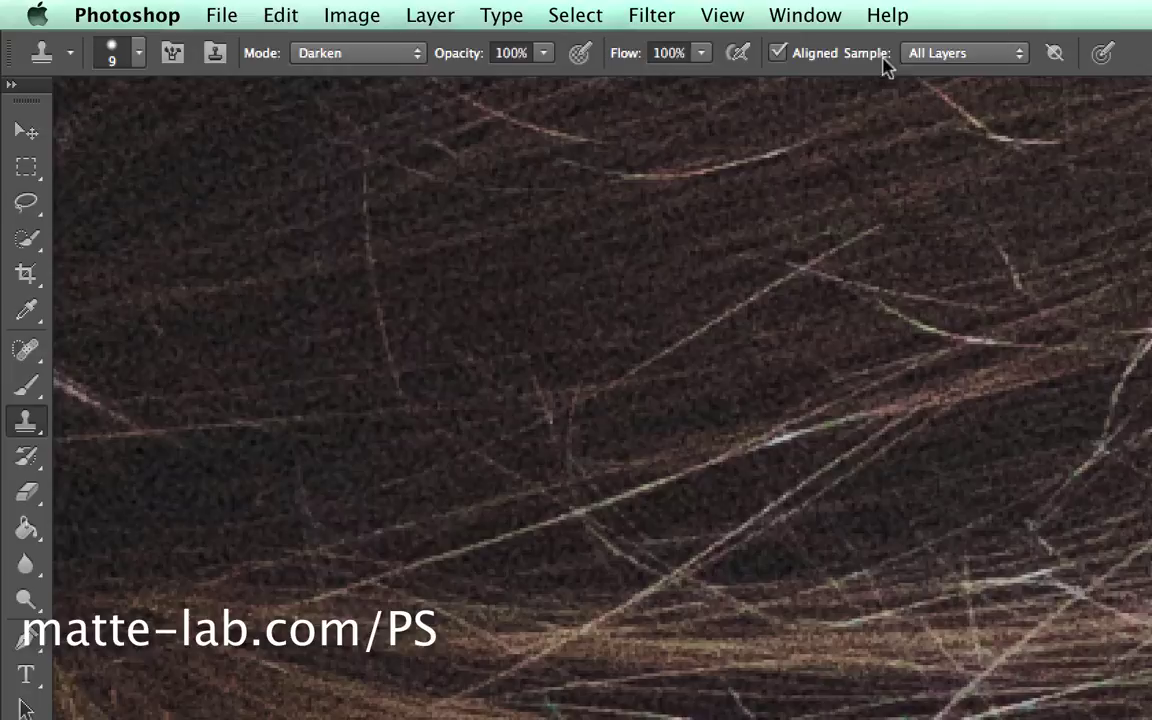
{"action": "left_click", "coordinate": [952, 68]}
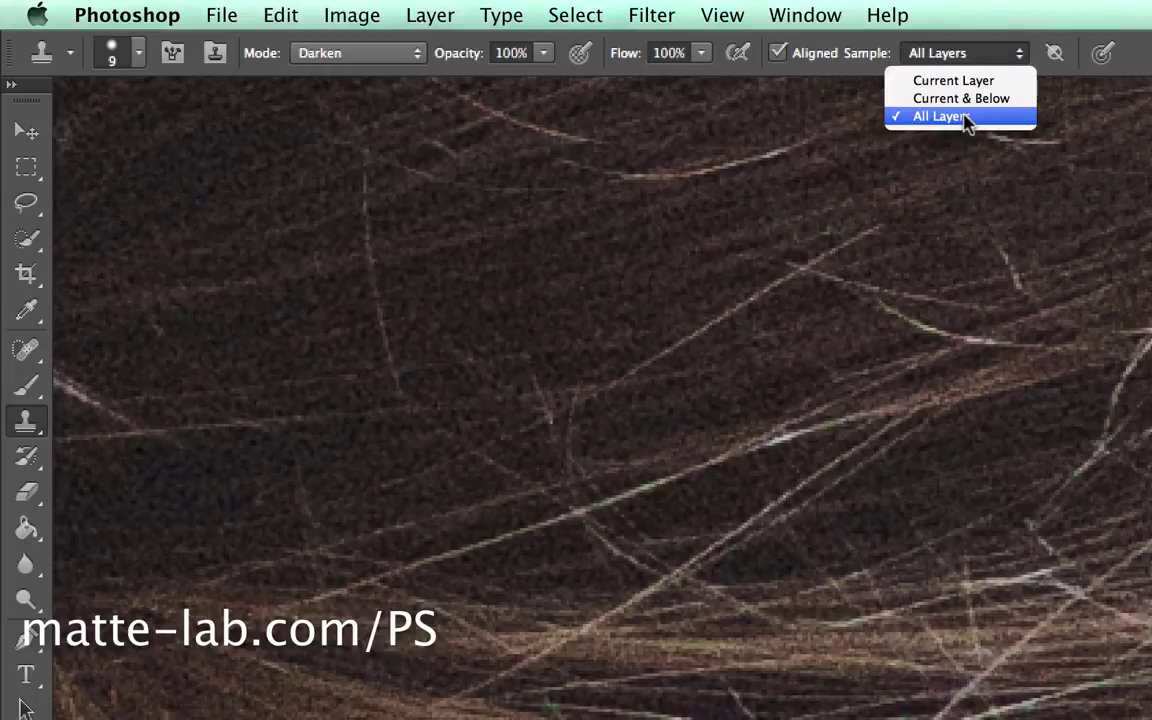
{"action": "left_click", "coordinate": [967, 118]}
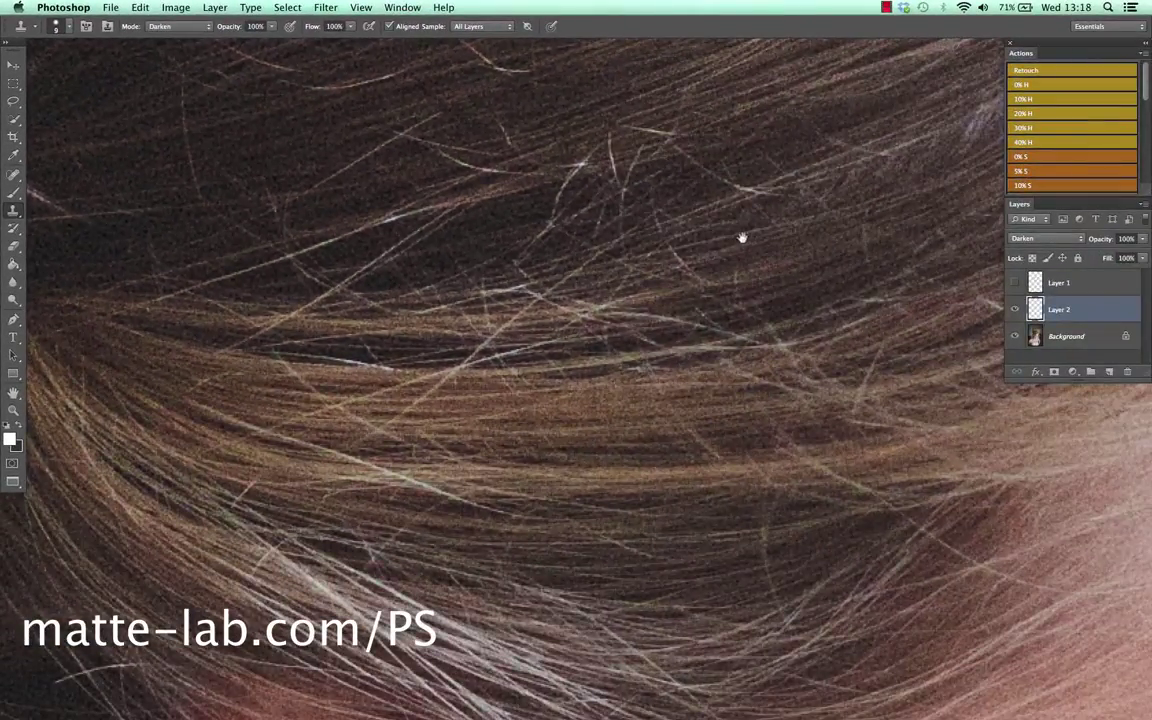
Clone dark hair over the short, nearly horizontal bright strand above the crossing stray hairs on the side of the head
{"action": "left_click_drag", "start_coordinate": [742, 237], "coordinate": [436, 359]}
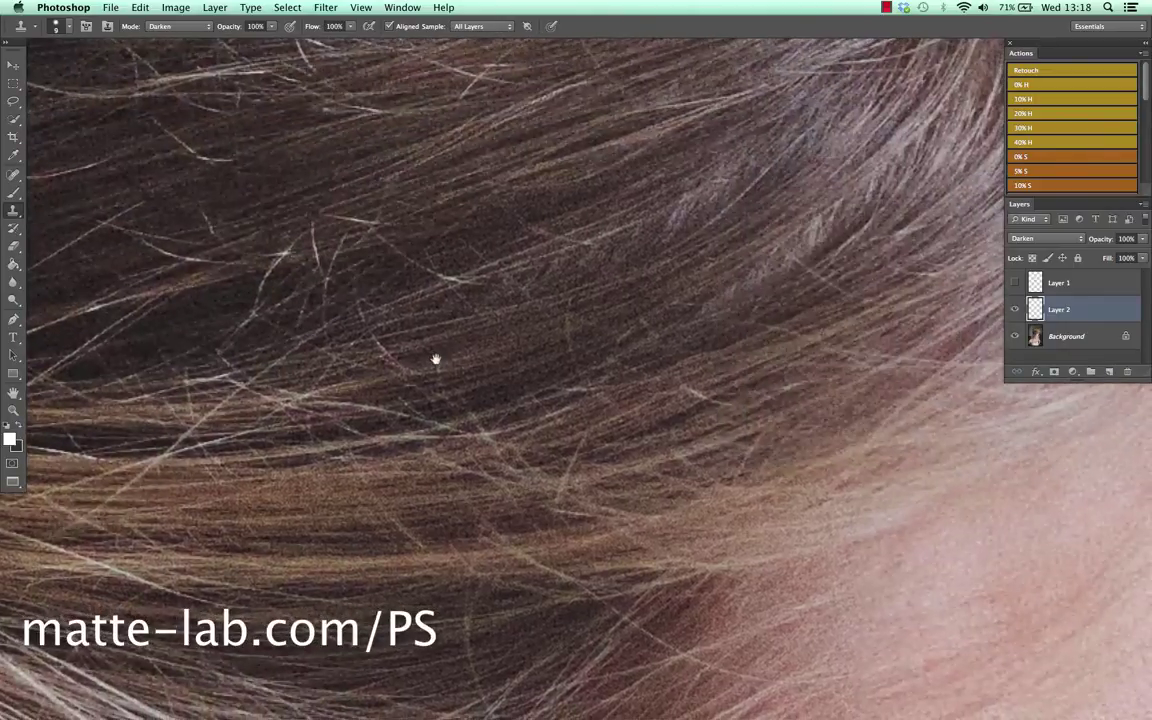
{"action": "key", "text": "super+minus"}
{"action": "key", "text": "super+minus"}
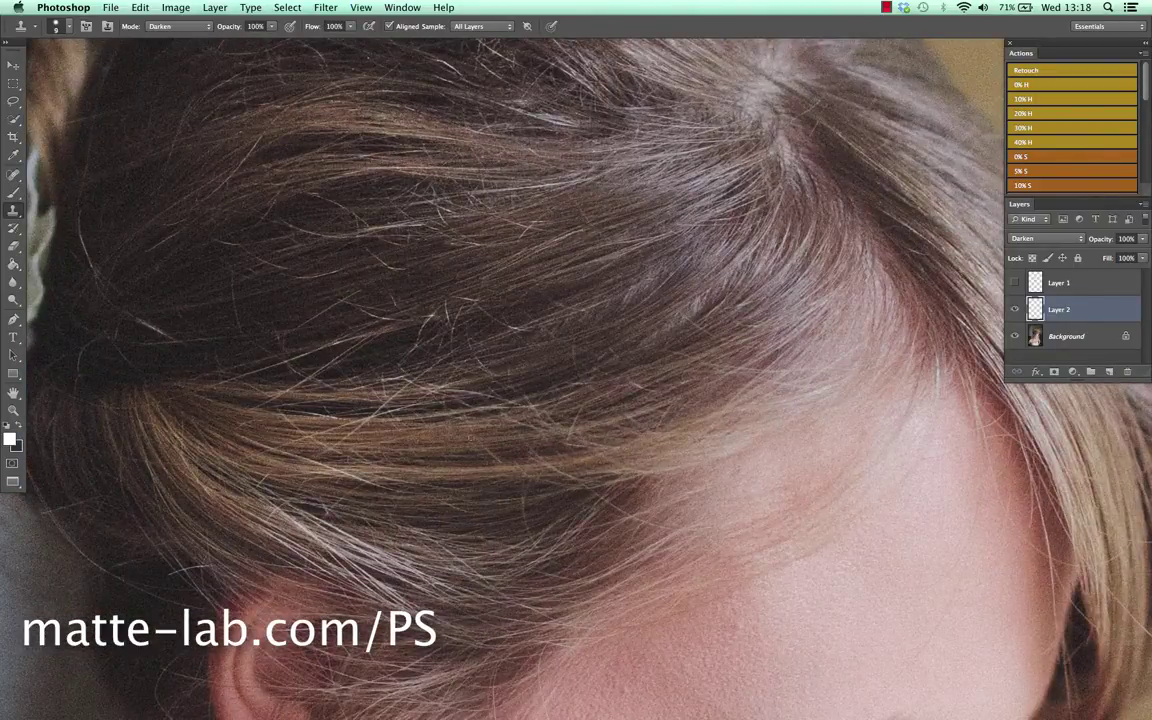
{"action": "left_click_drag", "start_coordinate": [441, 291], "coordinate": [535, 312]}
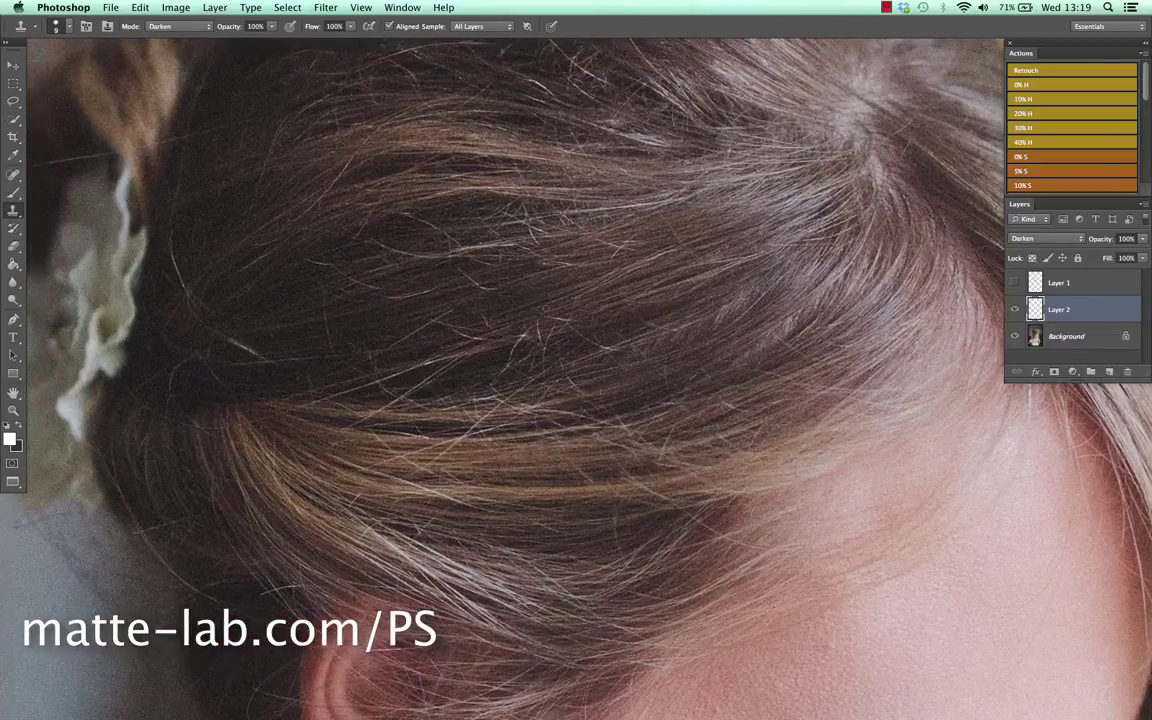
{"action": "key", "text": "super+plus"}
{"action": "key", "text": "super+plus"}
{"action": "key", "text": "super+plus"}
{"action": "left_click_drag", "start_coordinate": [501, 203], "coordinate": [807, 270]}
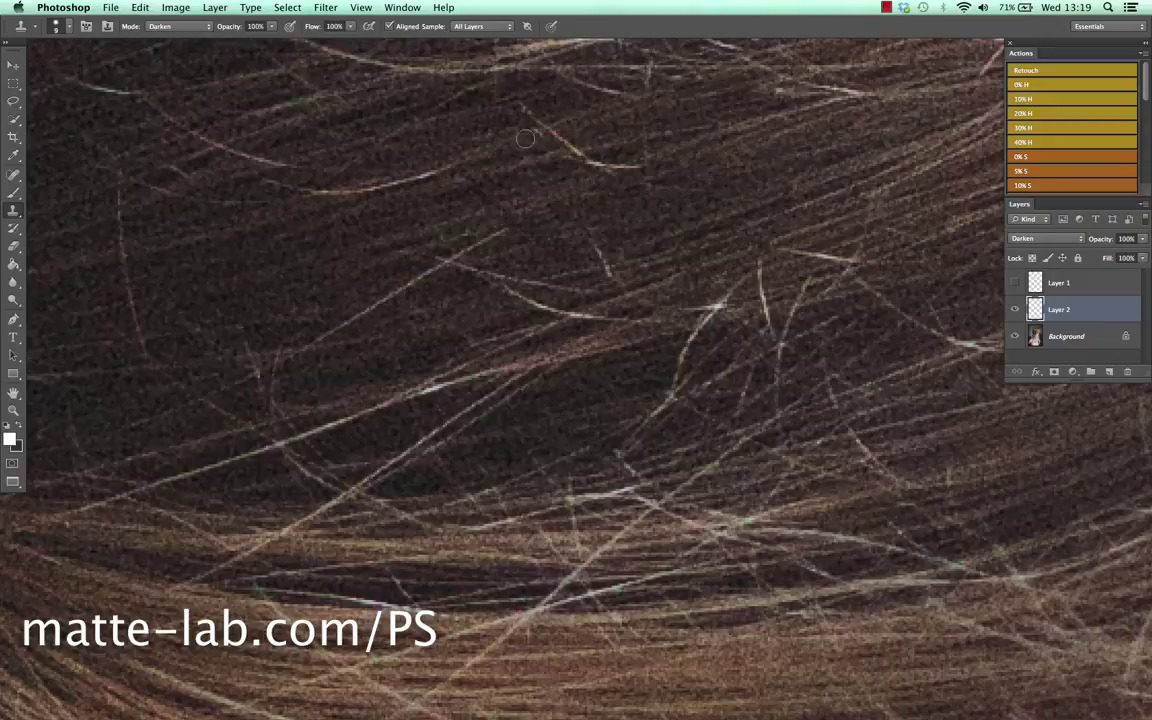
{"action": "left_click_drag", "start_coordinate": [692, 235], "coordinate": [666, 121]}
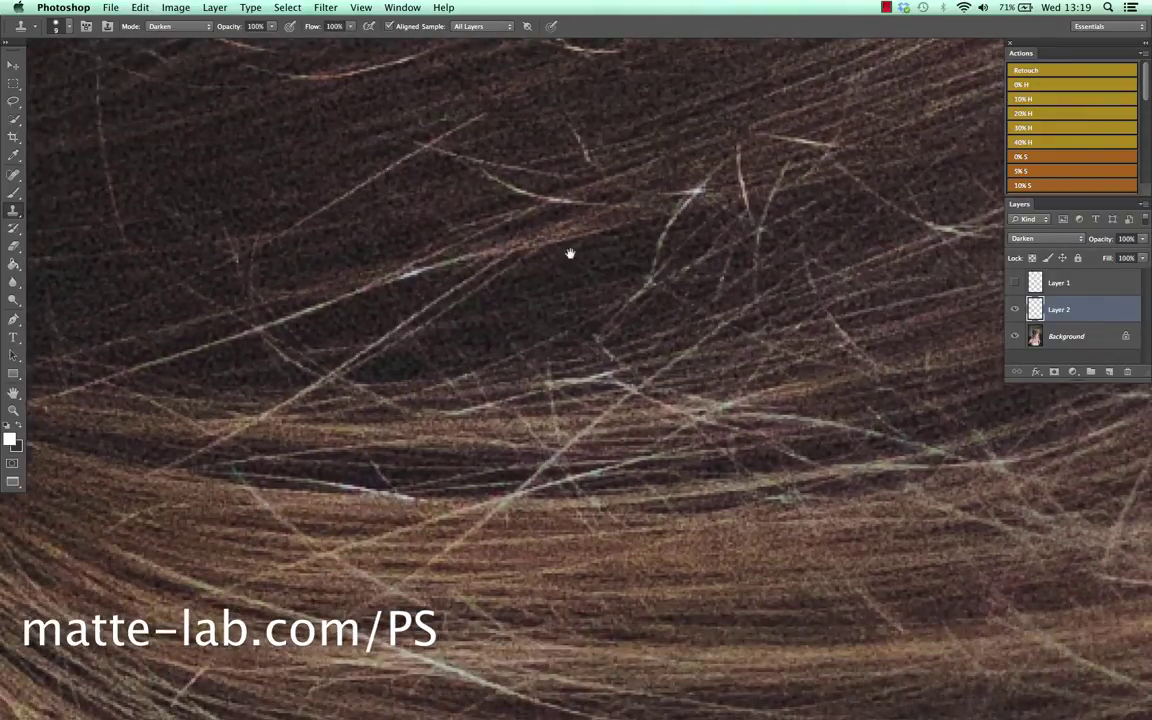
{"action": "left_click_drag", "start_coordinate": [630, 228], "coordinate": [447, 303]}
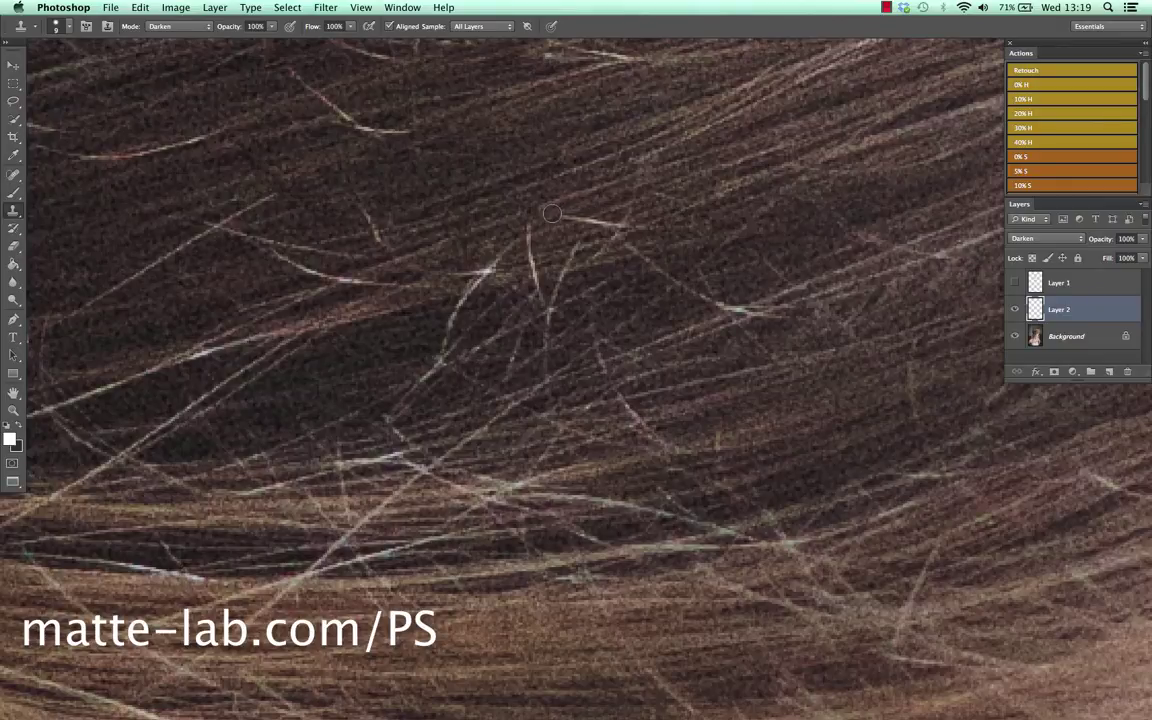
{"action": "left_click_drag", "start_coordinate": [552, 213], "coordinate": [677, 229]}
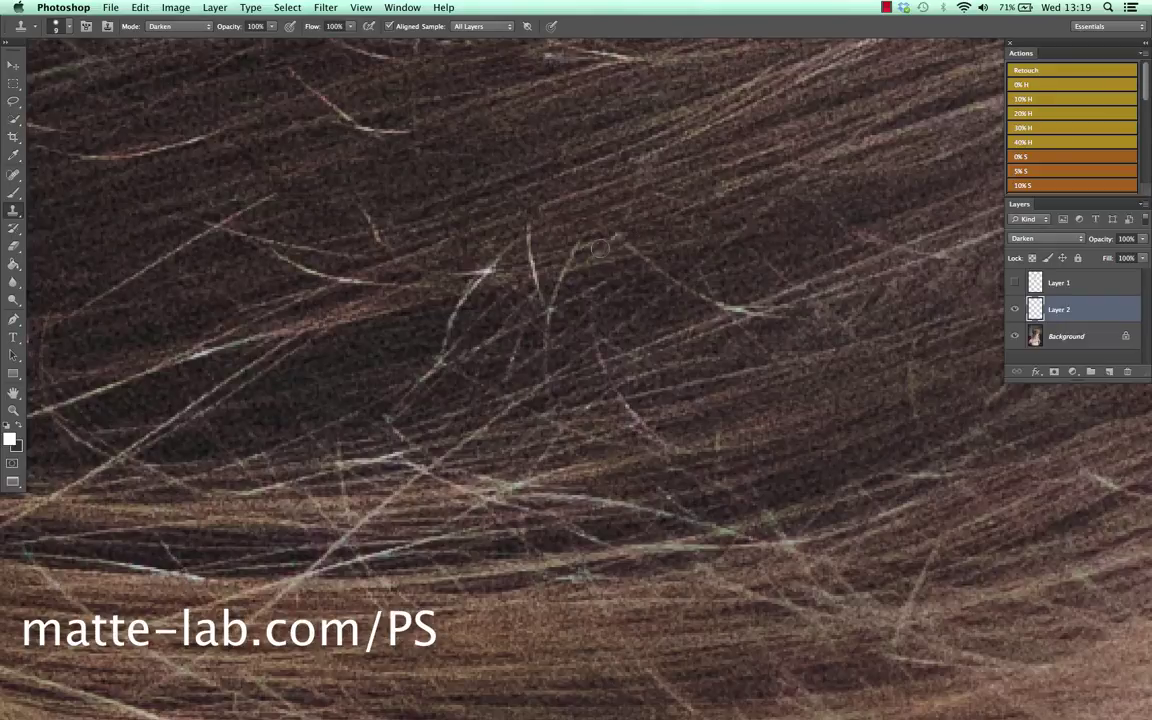
Clone out the upright bright strand, the short stray hair beside it and the long diagonal strand in the dark hair
{"action": "left_click", "coordinate": [548, 230], "text": "alt"}
{"action": "mouse_move", "coordinate": [530, 234]}
{"action": "left_mouse_down"}
{"action": "mouse_move", "coordinate": [537, 286]}
{"action": "mouse_move", "coordinate": [547, 286]}
{"action": "left_mouse_up"}
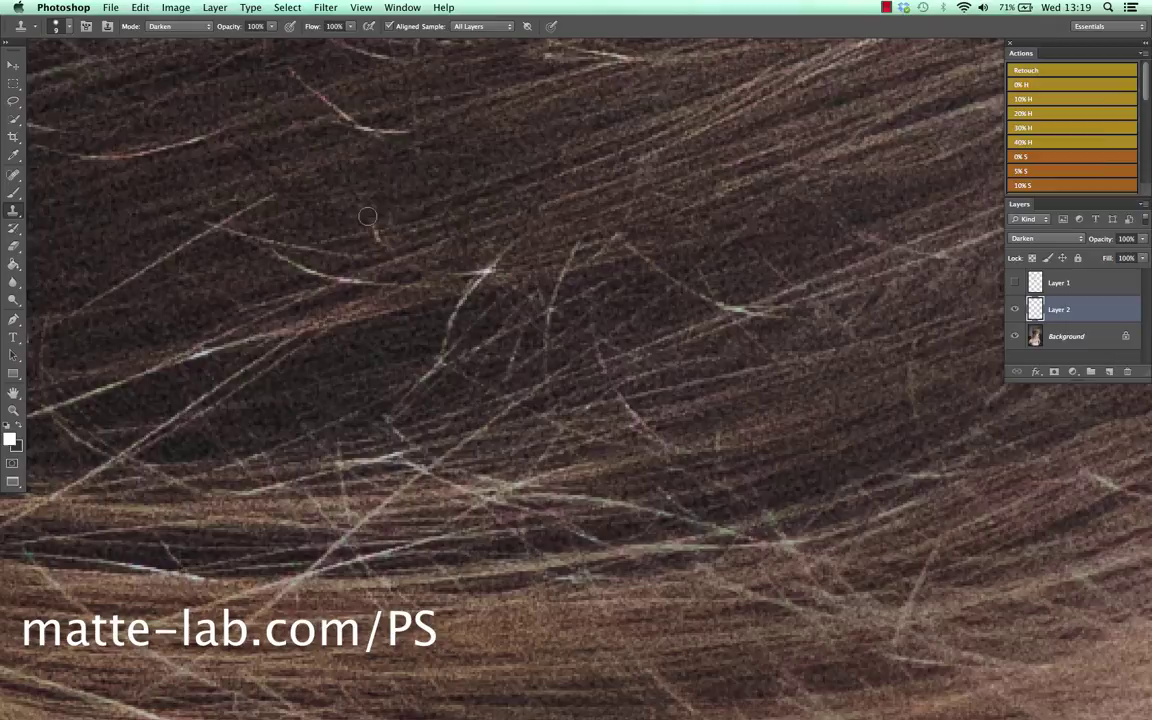
{"action": "left_click_drag", "start_coordinate": [373, 216], "coordinate": [394, 249]}
{"action": "mouse_move", "coordinate": [266, 203]}
{"action": "left_mouse_down"}
{"action": "mouse_move", "coordinate": [210, 205]}
{"action": "mouse_move", "coordinate": [105, 262]}
{"action": "mouse_move", "coordinate": [80, 312]}
{"action": "left_mouse_up"}
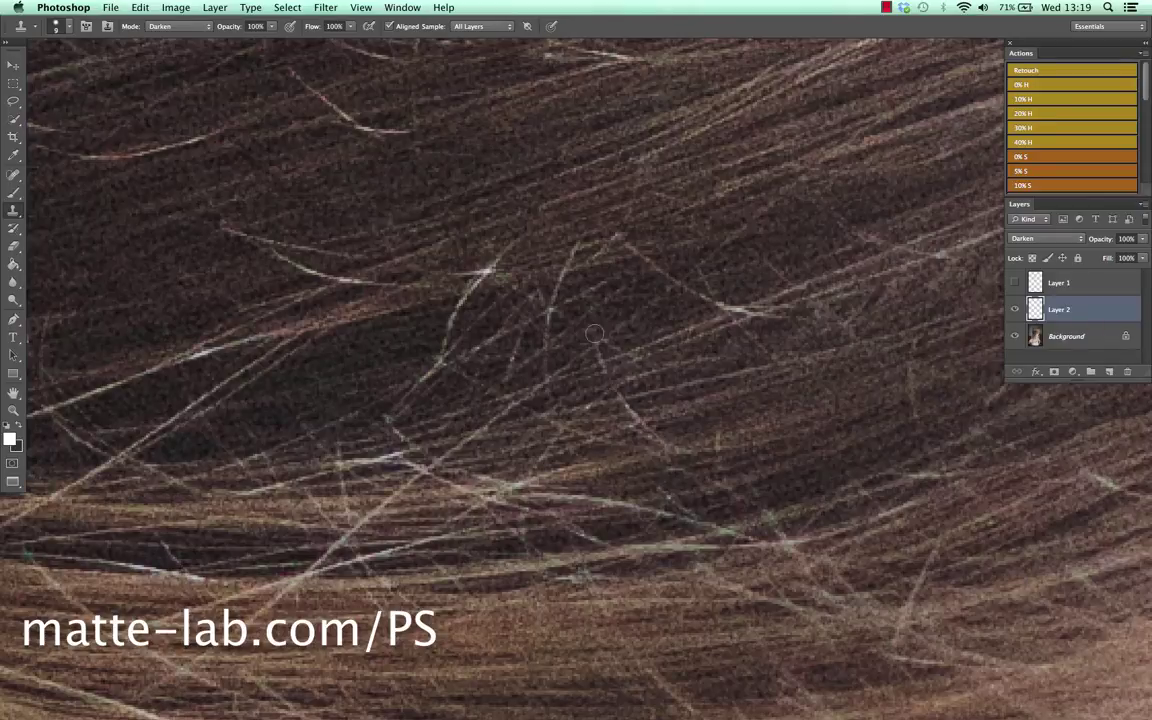
Clone nearby dark hair over the curved light strands higher up on the head
{"action": "key", "text": "space"}
{"action": "left_click_drag", "start_coordinate": [342, 225], "coordinate": [540, 360]}
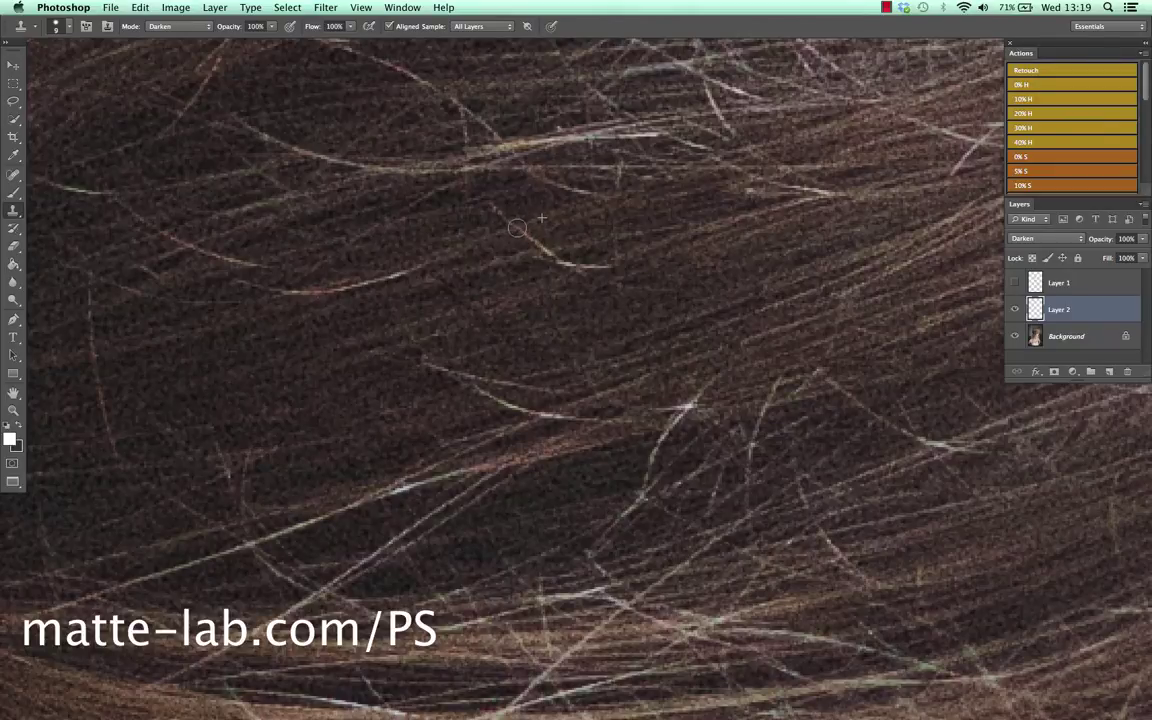
{"action": "mouse_move", "coordinate": [517, 228]}
{"action": "left_mouse_down"}
{"action": "mouse_move", "coordinate": [493, 206]}
{"action": "mouse_move", "coordinate": [562, 258]}
{"action": "left_mouse_up"}
{"action": "mouse_move", "coordinate": [671, 177]}
{"action": "left_mouse_down"}
{"action": "mouse_move", "coordinate": [768, 240]}
{"action": "mouse_move", "coordinate": [805, 285]}
{"action": "mouse_move", "coordinate": [695, 312]}
{"action": "left_mouse_up"}
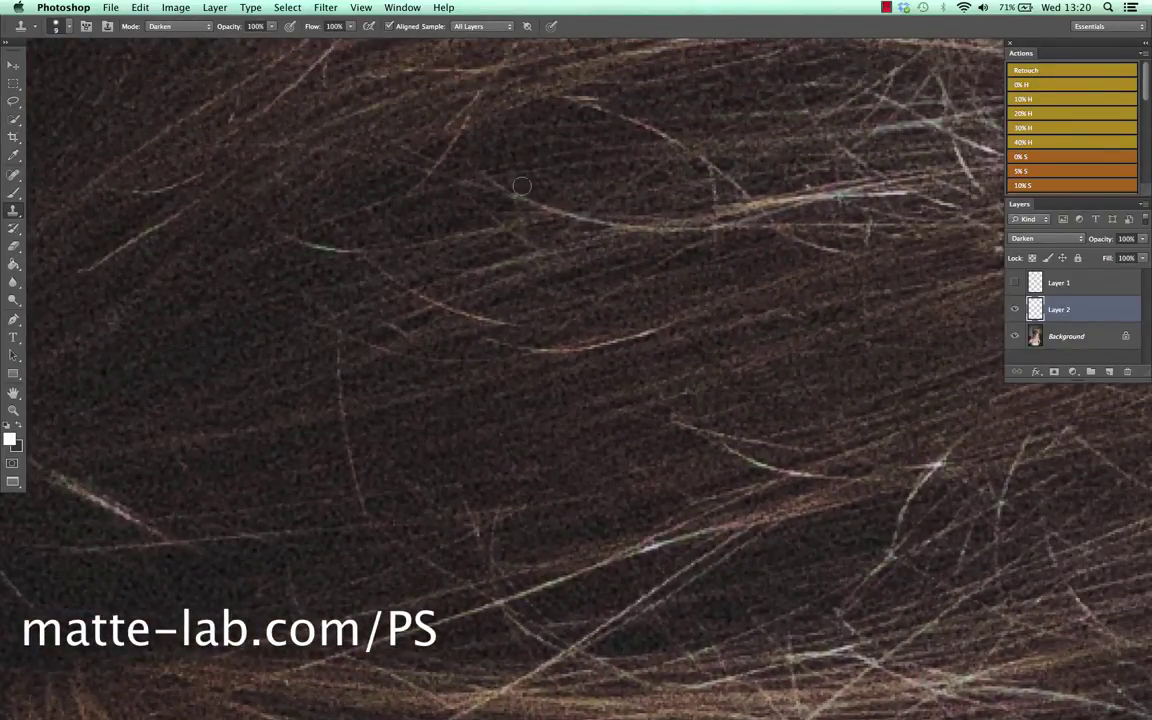
{"action": "left_click", "coordinate": [668, 176]}
{"action": "left_click", "coordinate": [527, 184], "text": "alt"}
{"action": "left_click", "coordinate": [512, 191]}
{"action": "left_click", "coordinate": [533, 197]}
{"action": "left_click", "coordinate": [548, 206]}
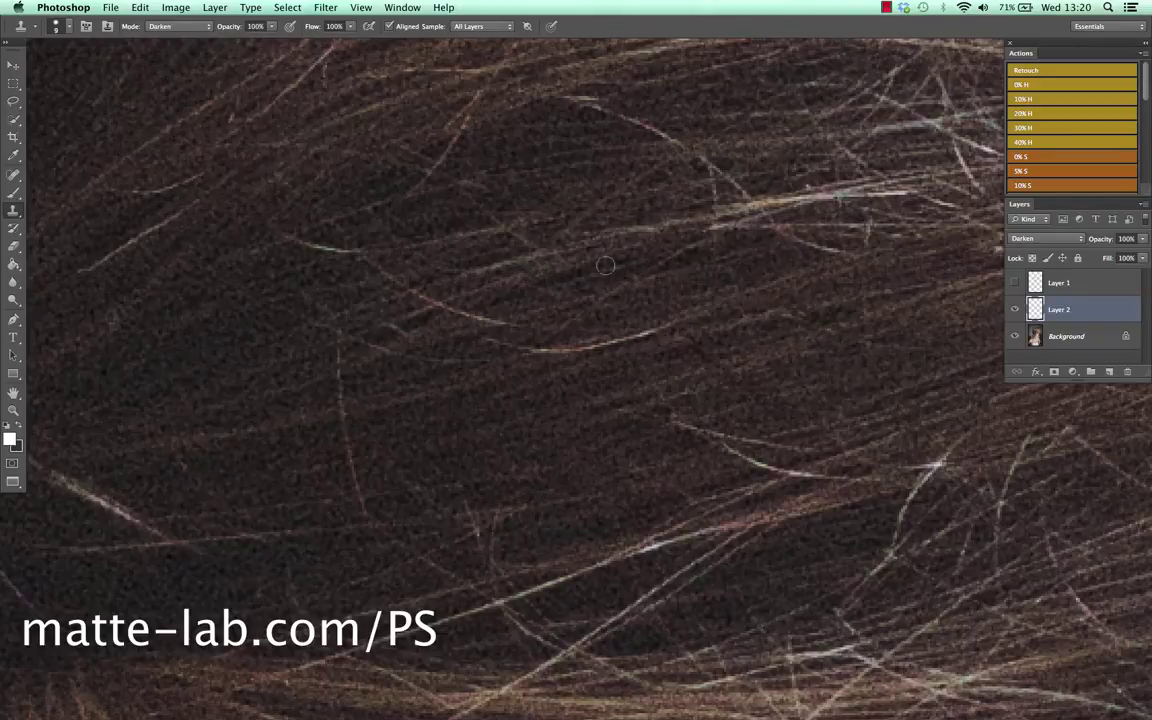
Delete Layer 2 and make Layer 1 visible
{"action": "scroll", "coordinate": [545, 250], "scroll_direction": "right", "scroll_amount": 3}
{"action": "scroll", "coordinate": [545, 250], "scroll_direction": "up", "scroll_amount": 2}
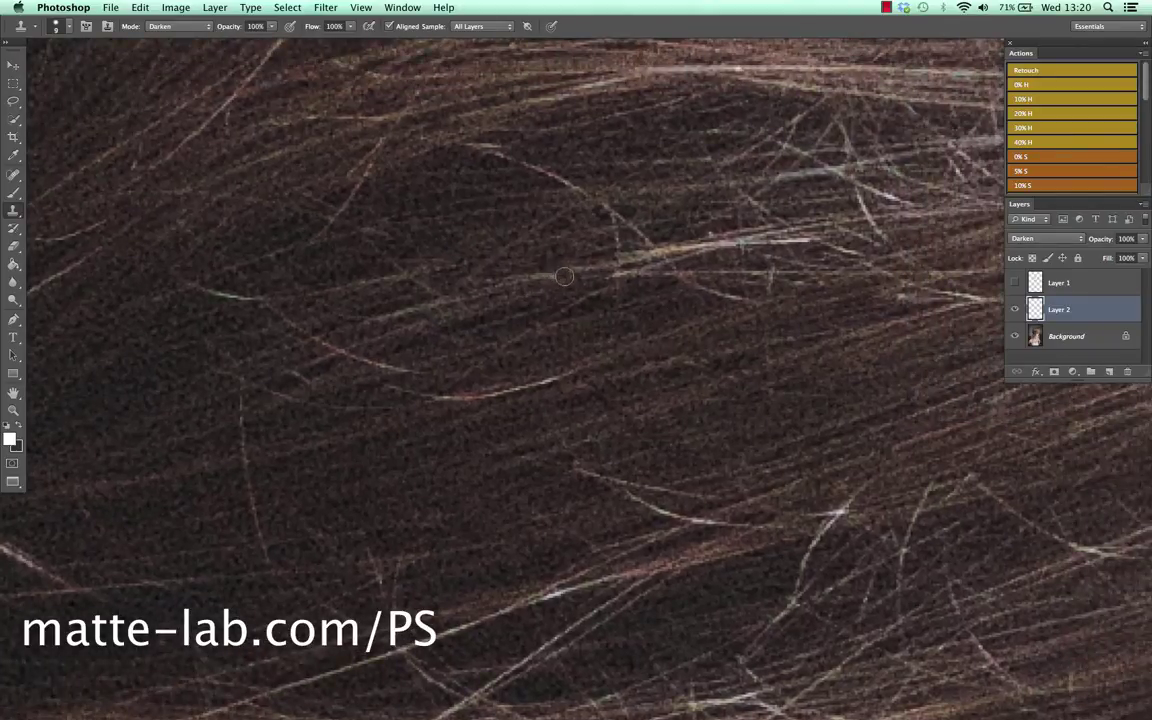
{"action": "key", "text": "super+minus"}
{"action": "key", "text": "super+minus"}
{"action": "left_click_drag", "start_coordinate": [666, 338], "coordinate": [557, 249]}
{"action": "key", "text": "super+minus"}
{"action": "mouse_move", "coordinate": [525, 308]}
{"action": "left_mouse_down"}
{"action": "mouse_move", "coordinate": [507, 285]}
{"action": "mouse_move", "coordinate": [458, 269]}
{"action": "left_mouse_up"}
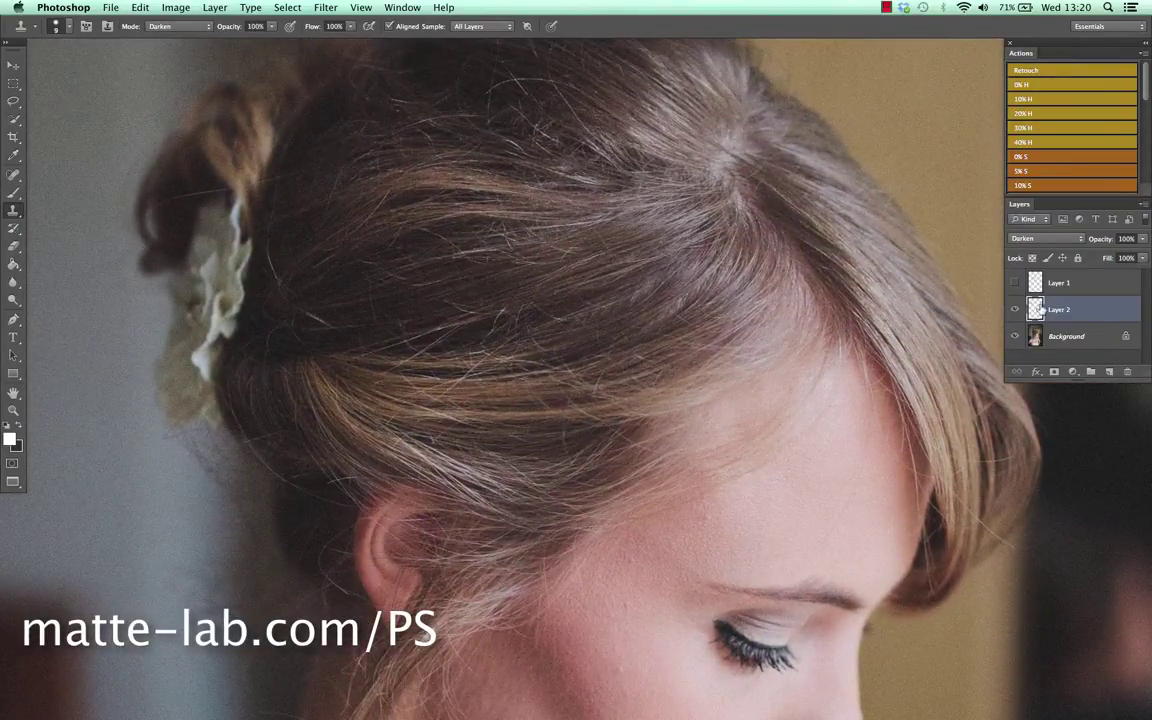
{"action": "left_click_drag", "start_coordinate": [1061, 311], "coordinate": [1121, 371]}
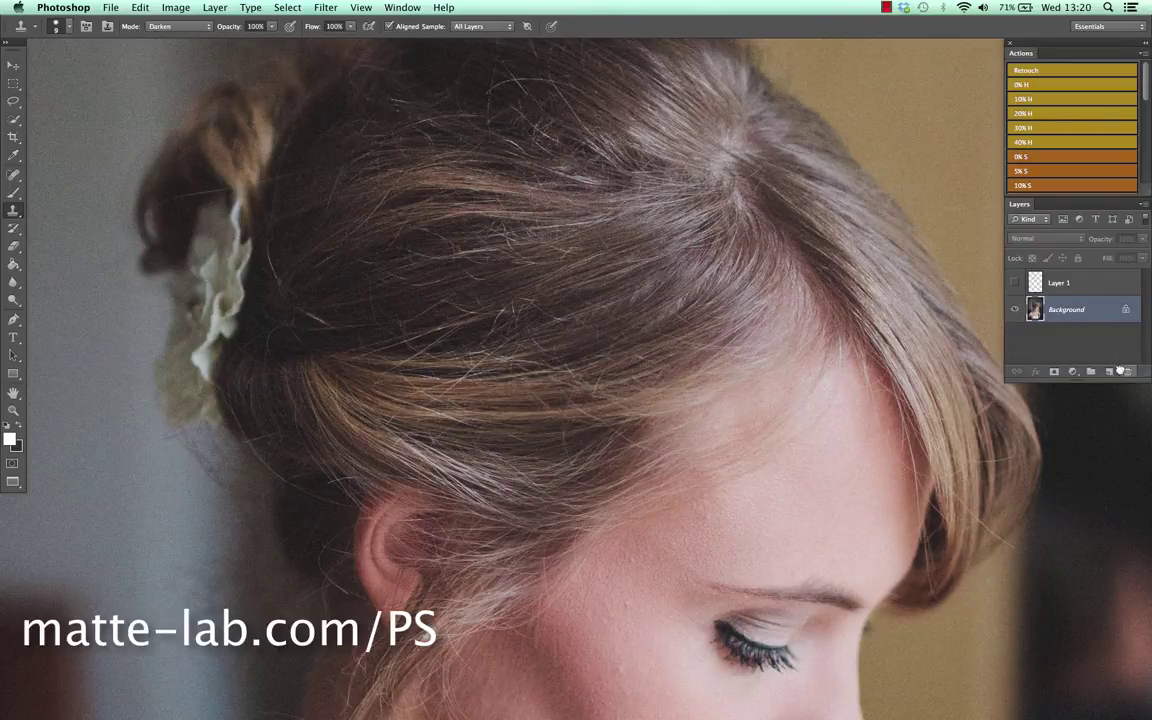
{"action": "left_click", "coordinate": [1014, 283]}
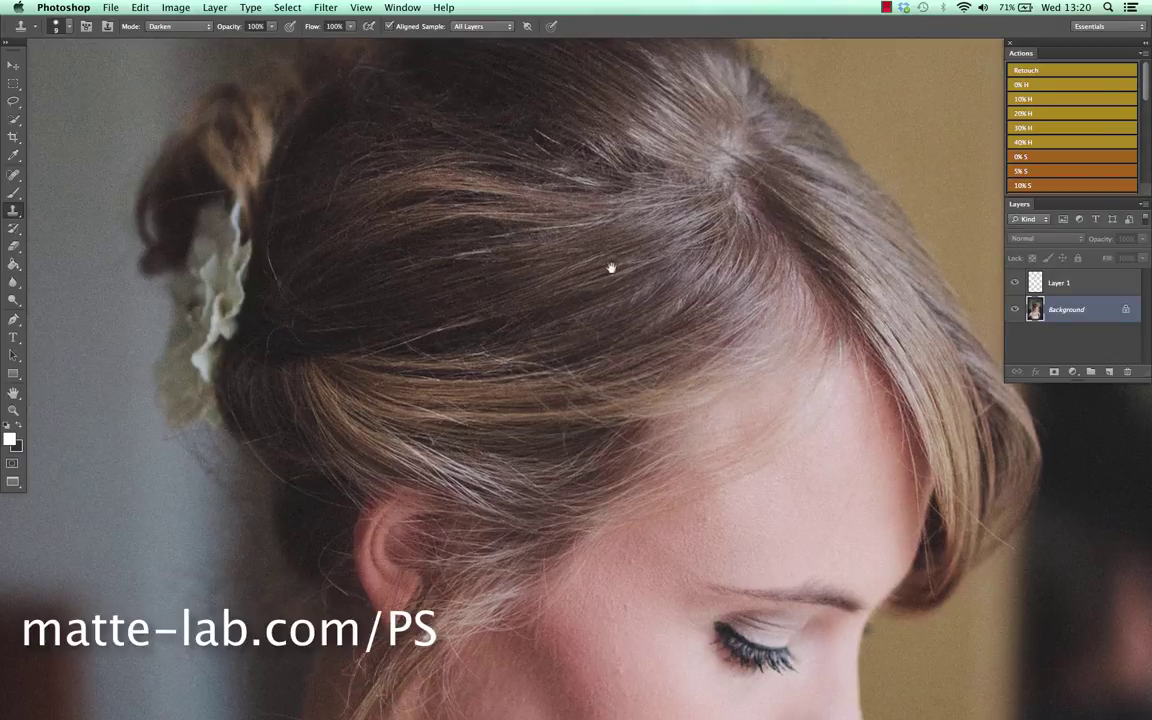
Toggle Layer 1 off and on to compare the hair before and after retouching, leaving the layer visible
{"action": "left_click_drag", "start_coordinate": [609, 267], "coordinate": [635, 368]}
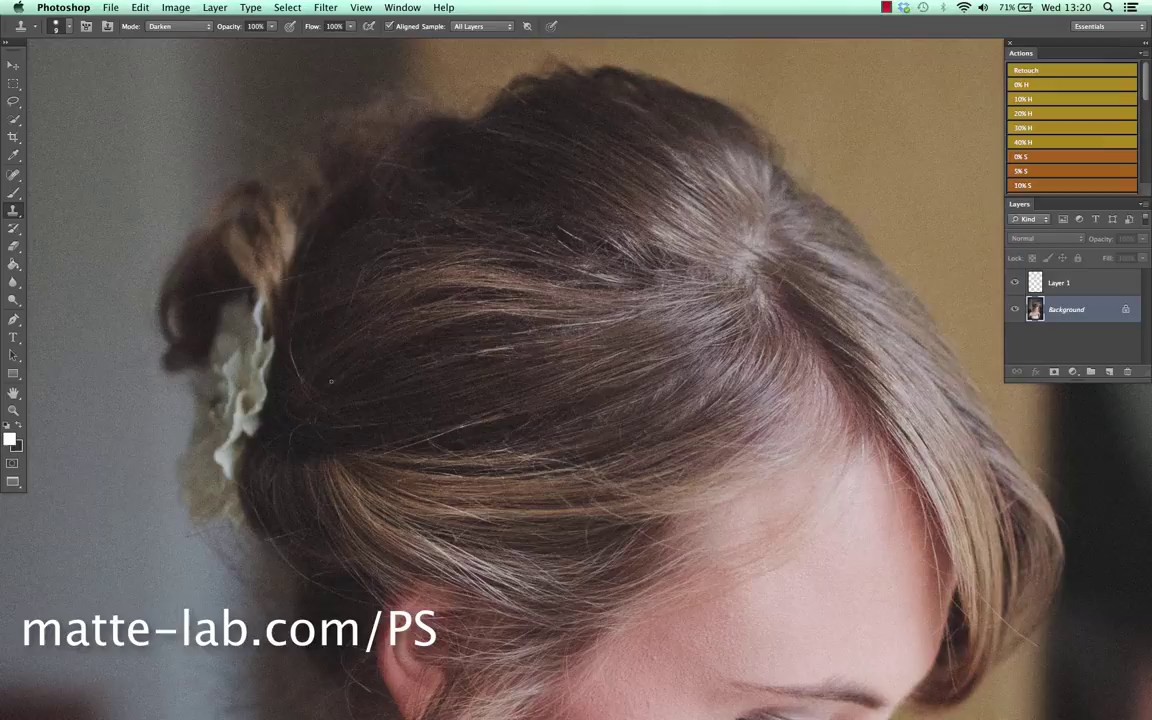
{"action": "left_click", "coordinate": [1017, 284]}
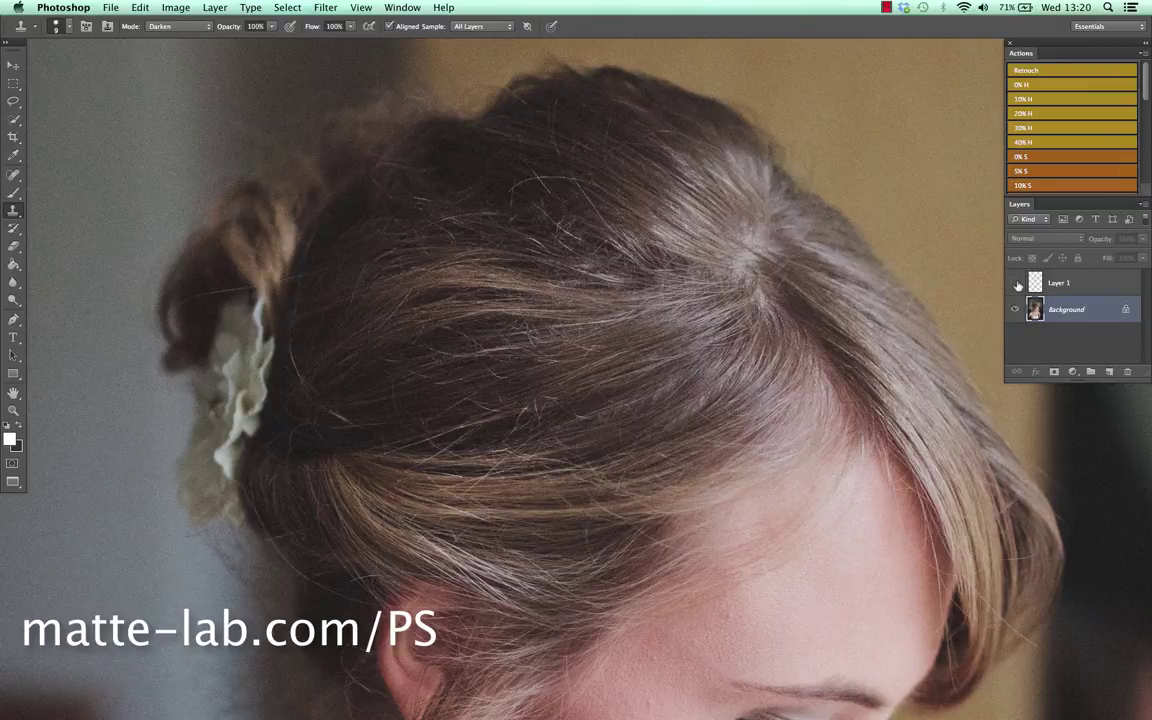
{"action": "left_click", "coordinate": [1017, 283]}
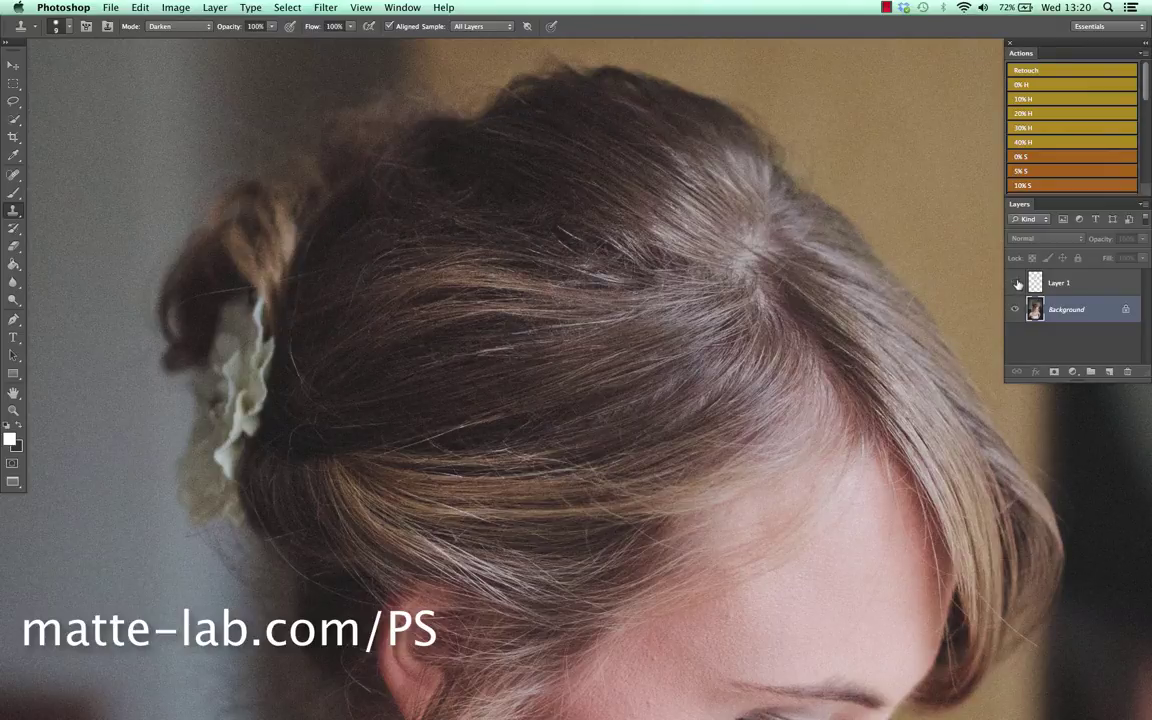
{"action": "left_click", "coordinate": [1018, 284]}
{"action": "left_click", "coordinate": [1018, 283]}
{"action": "left_click", "coordinate": [1018, 284]}
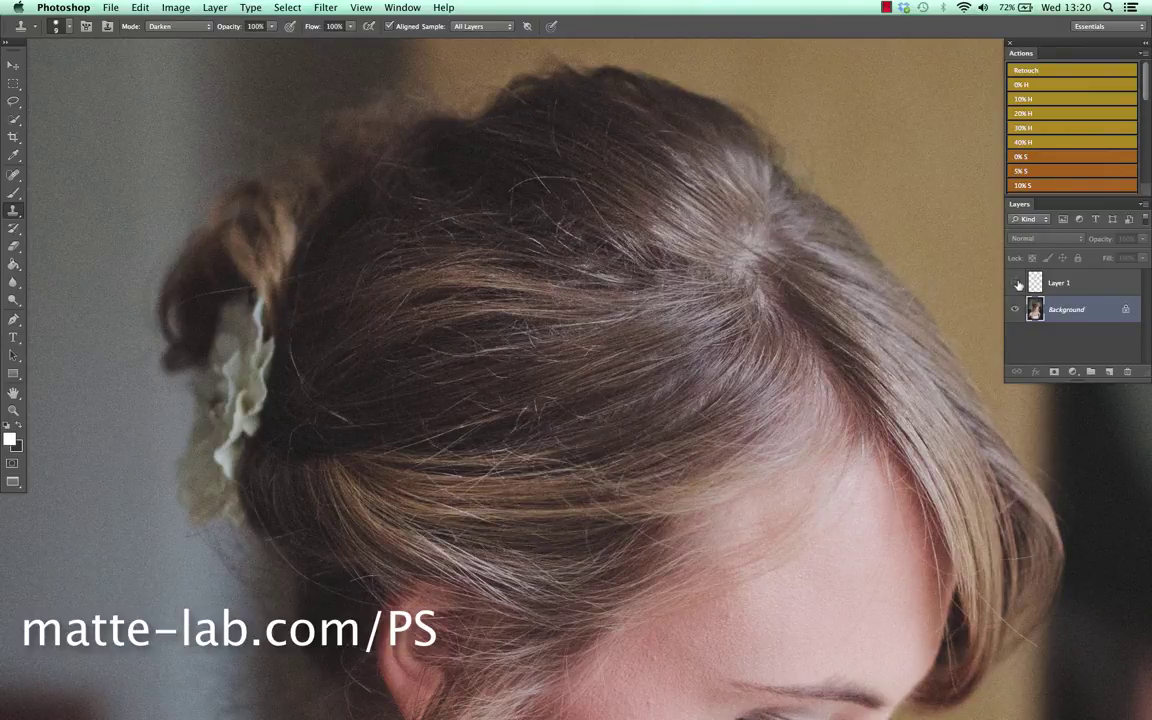
{"action": "left_click_drag", "start_coordinate": [642, 456], "coordinate": [703, 430]}
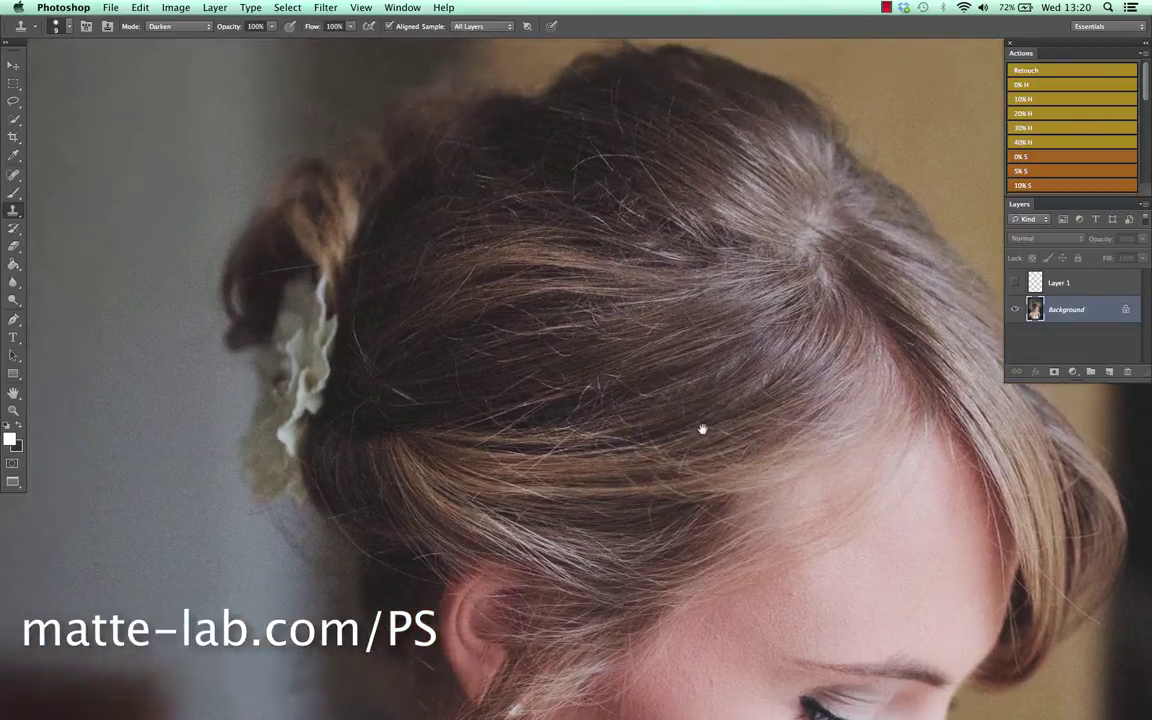
{"action": "left_click", "coordinate": [1017, 284]}
{"action": "left_click", "coordinate": [1017, 287]}
{"action": "left_click", "coordinate": [1016, 284]}
{"action": "left_click_drag", "start_coordinate": [733, 329], "coordinate": [702, 172]}
{"action": "left_click_drag", "start_coordinate": [504, 347], "coordinate": [522, 489]}
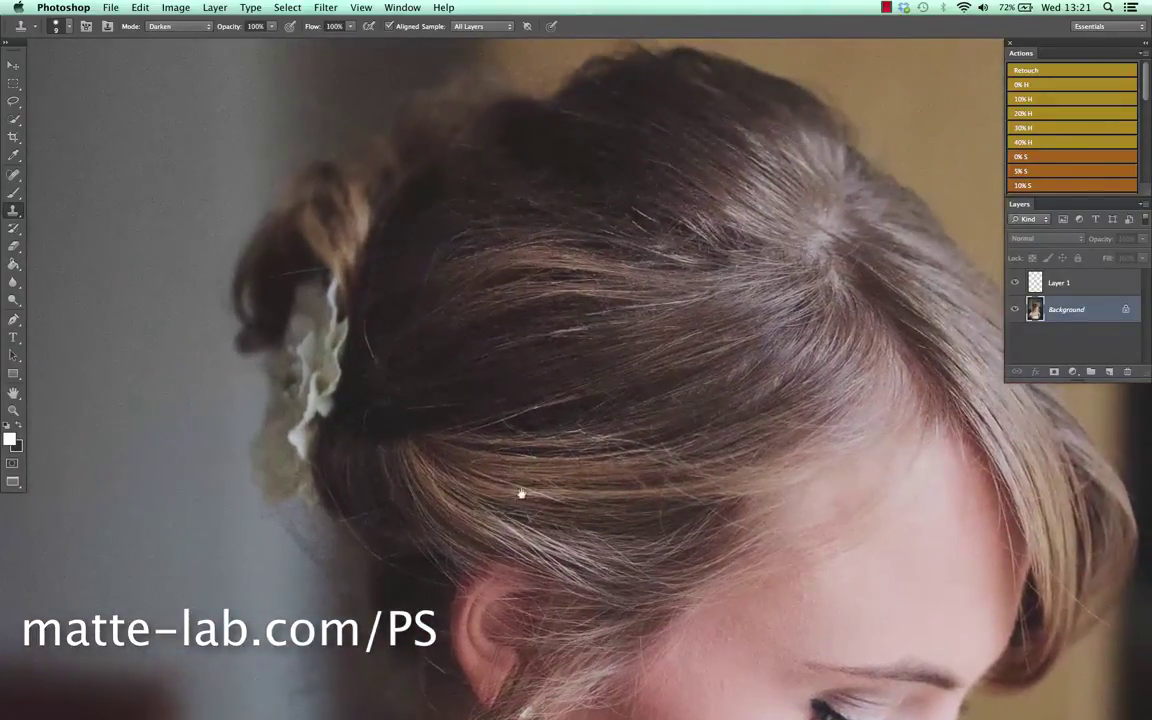